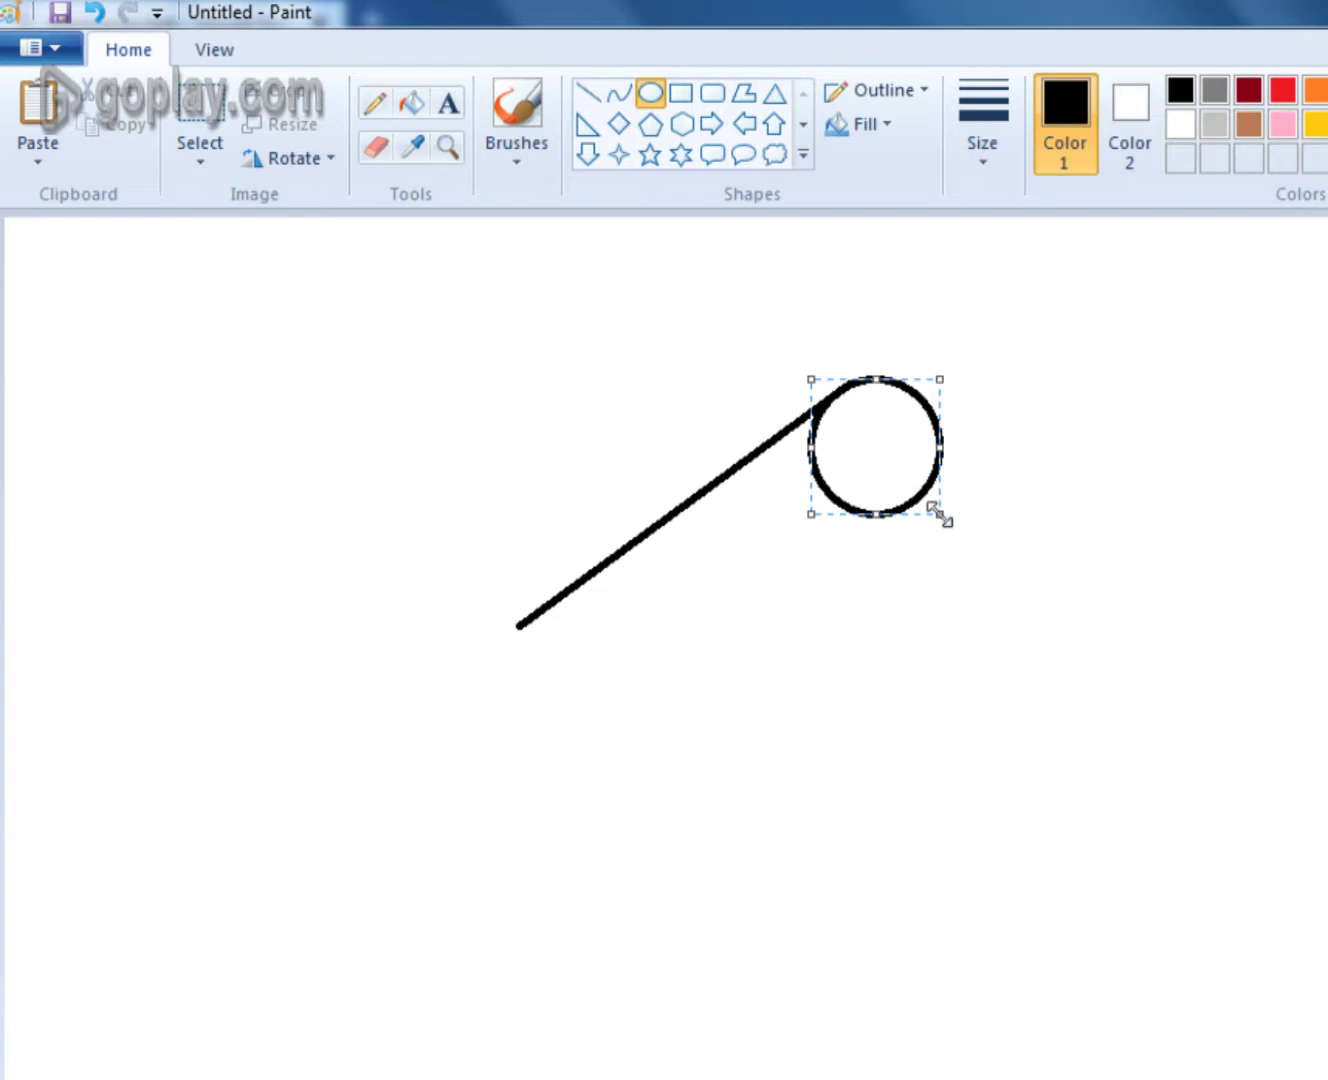
# Step: Erase the lower-left arc of the head circle and draw a larger body ellipse beneath it, stretched to meet the remaining arc's end
pyautogui.click(374, 148)
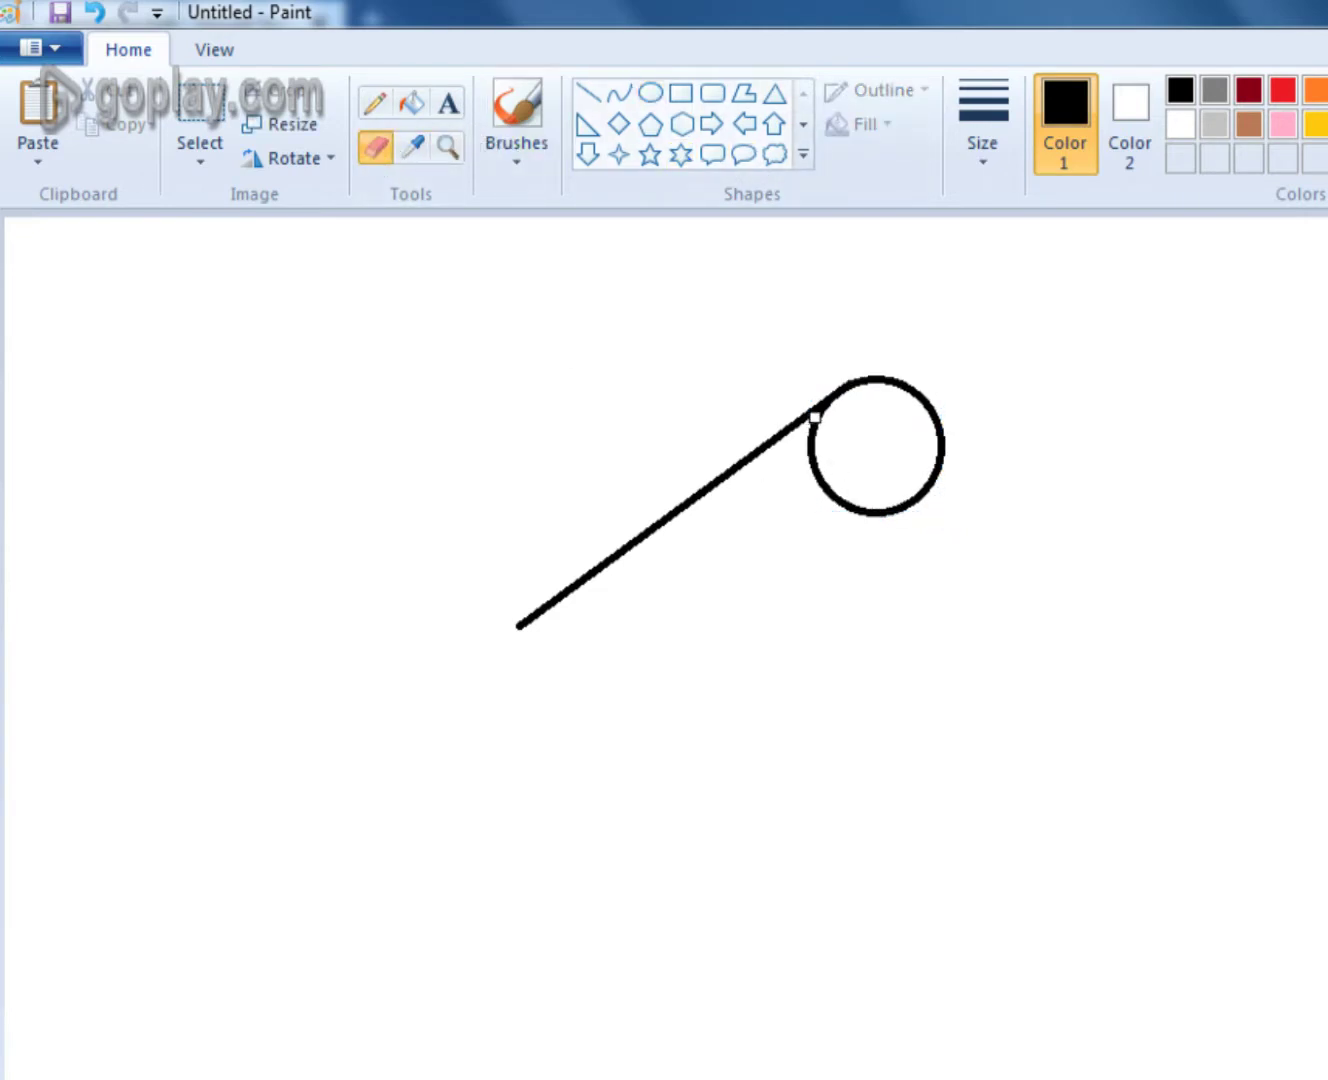
pyautogui.moveTo(814, 467); pyautogui.dragTo(845, 499)
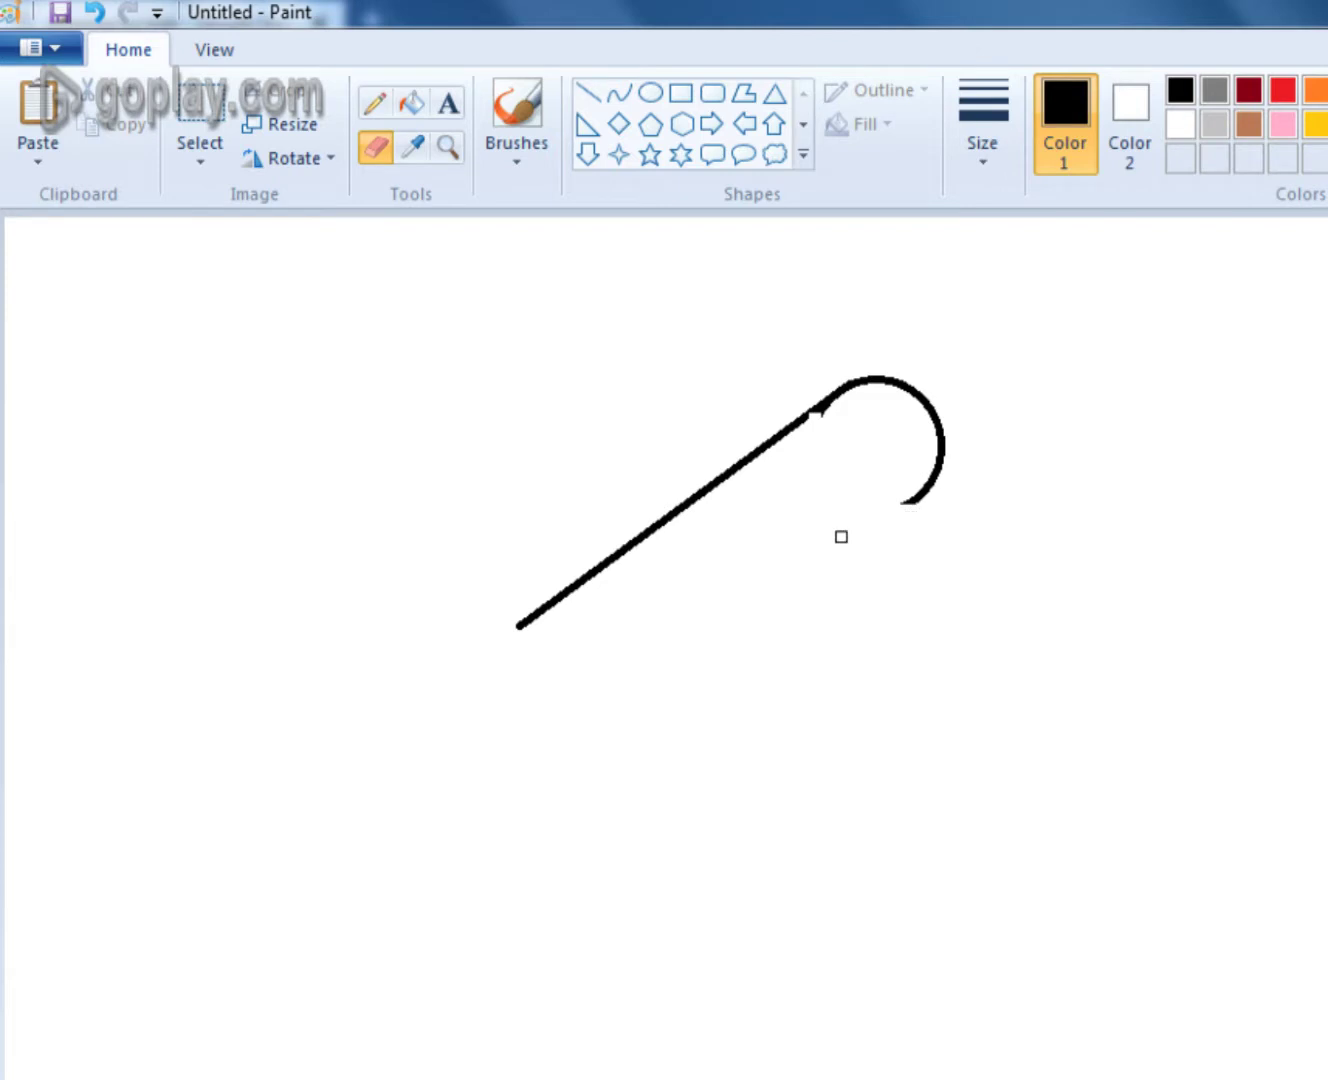
pyautogui.click(651, 93)
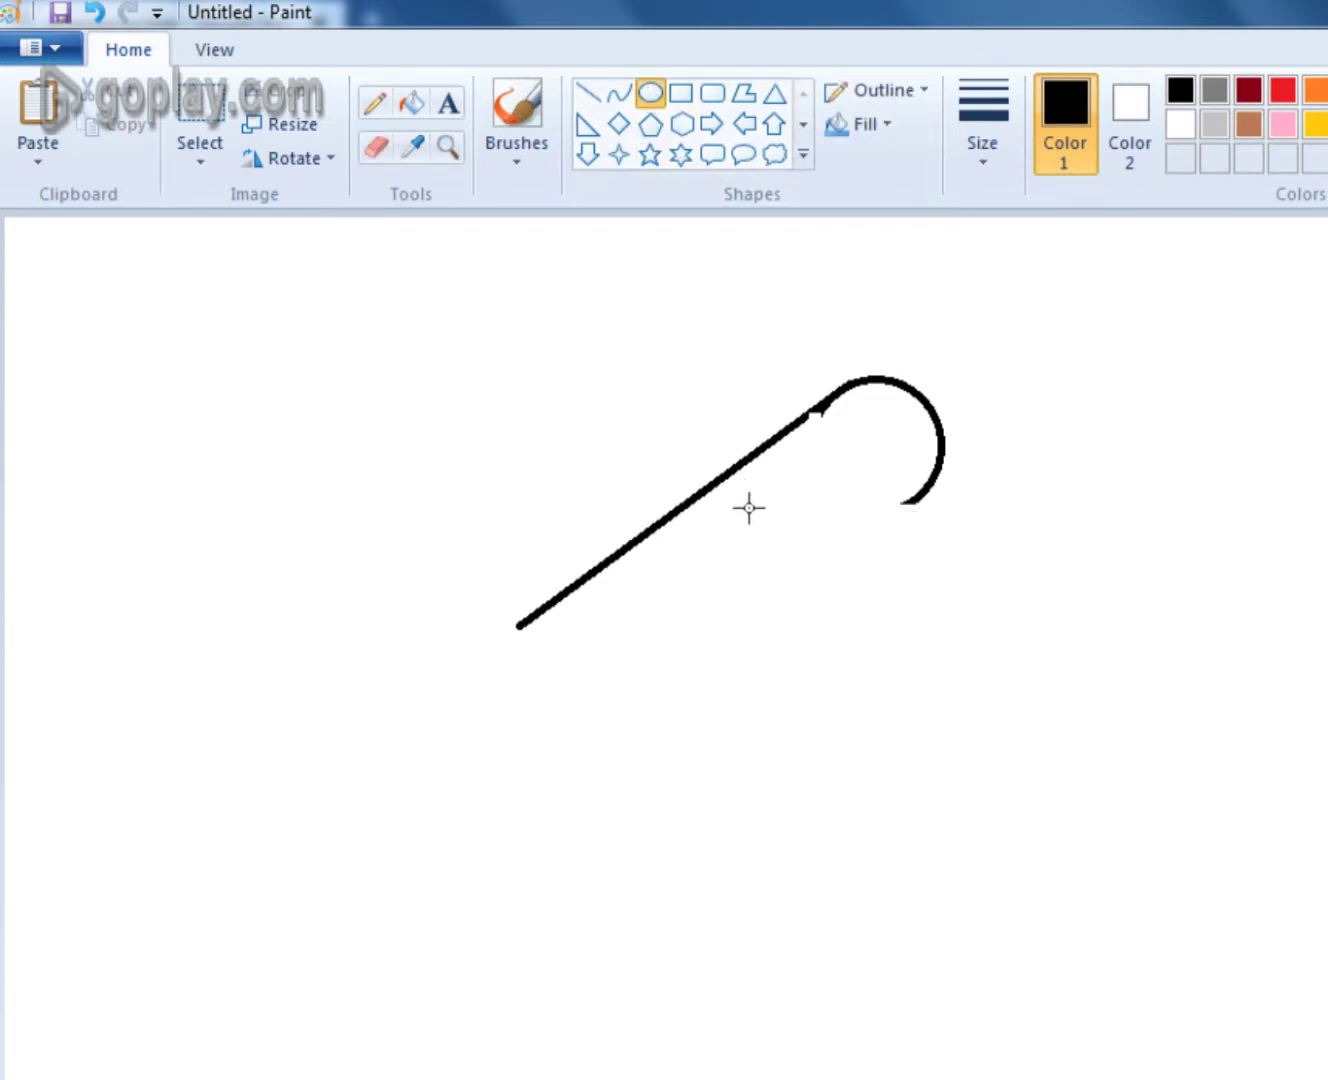
pyautogui.moveTo(670, 519); pyautogui.dragTo(927, 706)
pyautogui.moveTo(880, 596); pyautogui.dragTo(902, 541)
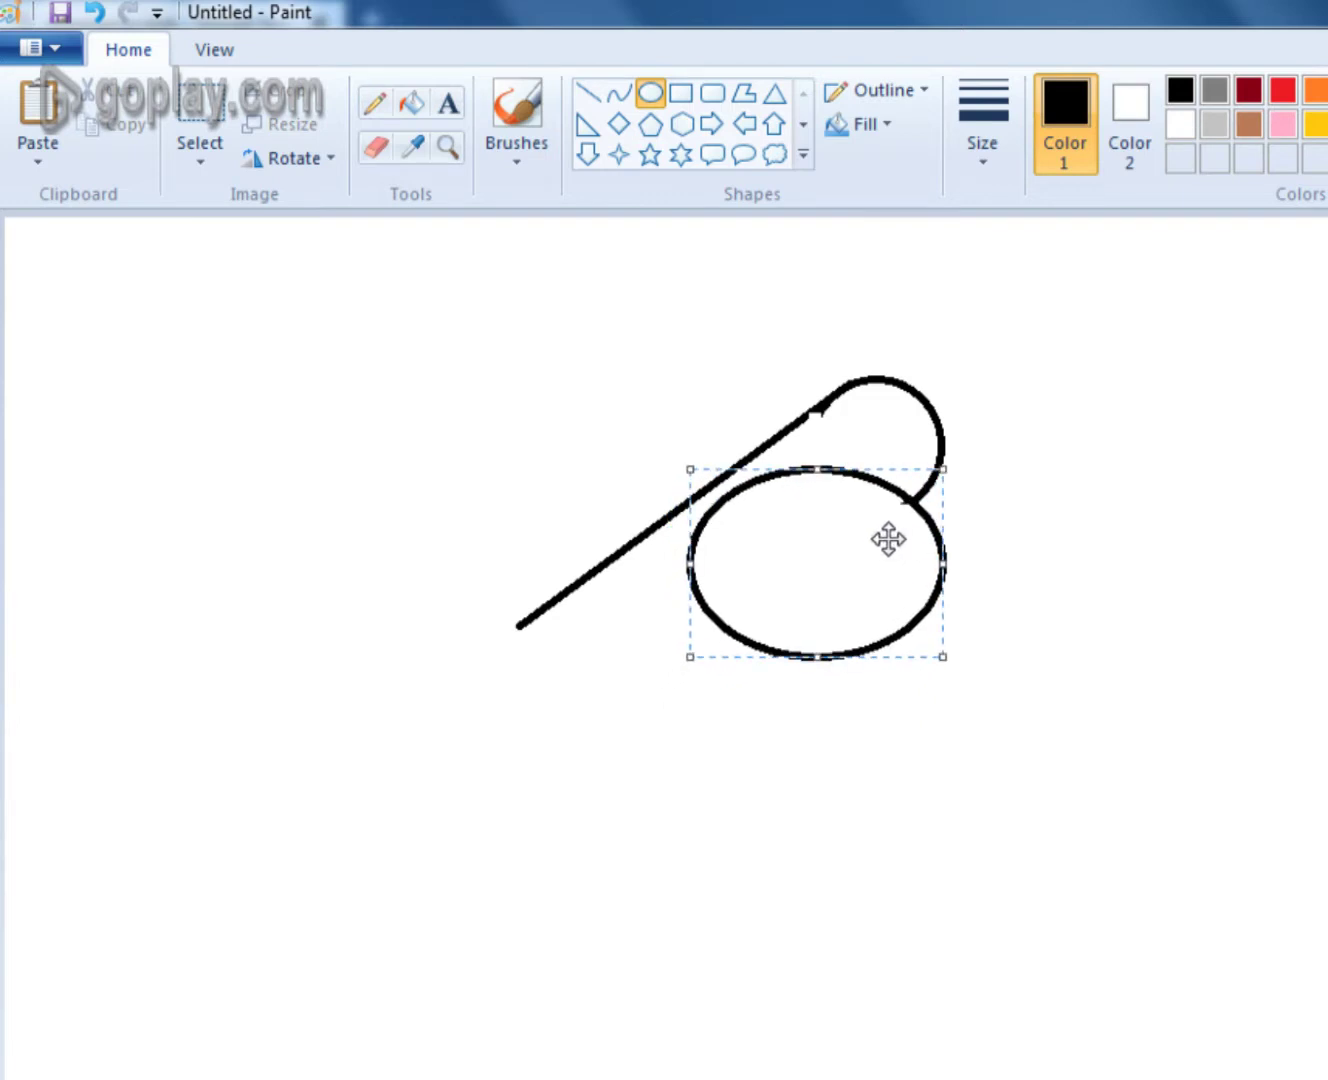
pyautogui.moveTo(697, 665); pyautogui.dragTo(665, 688)
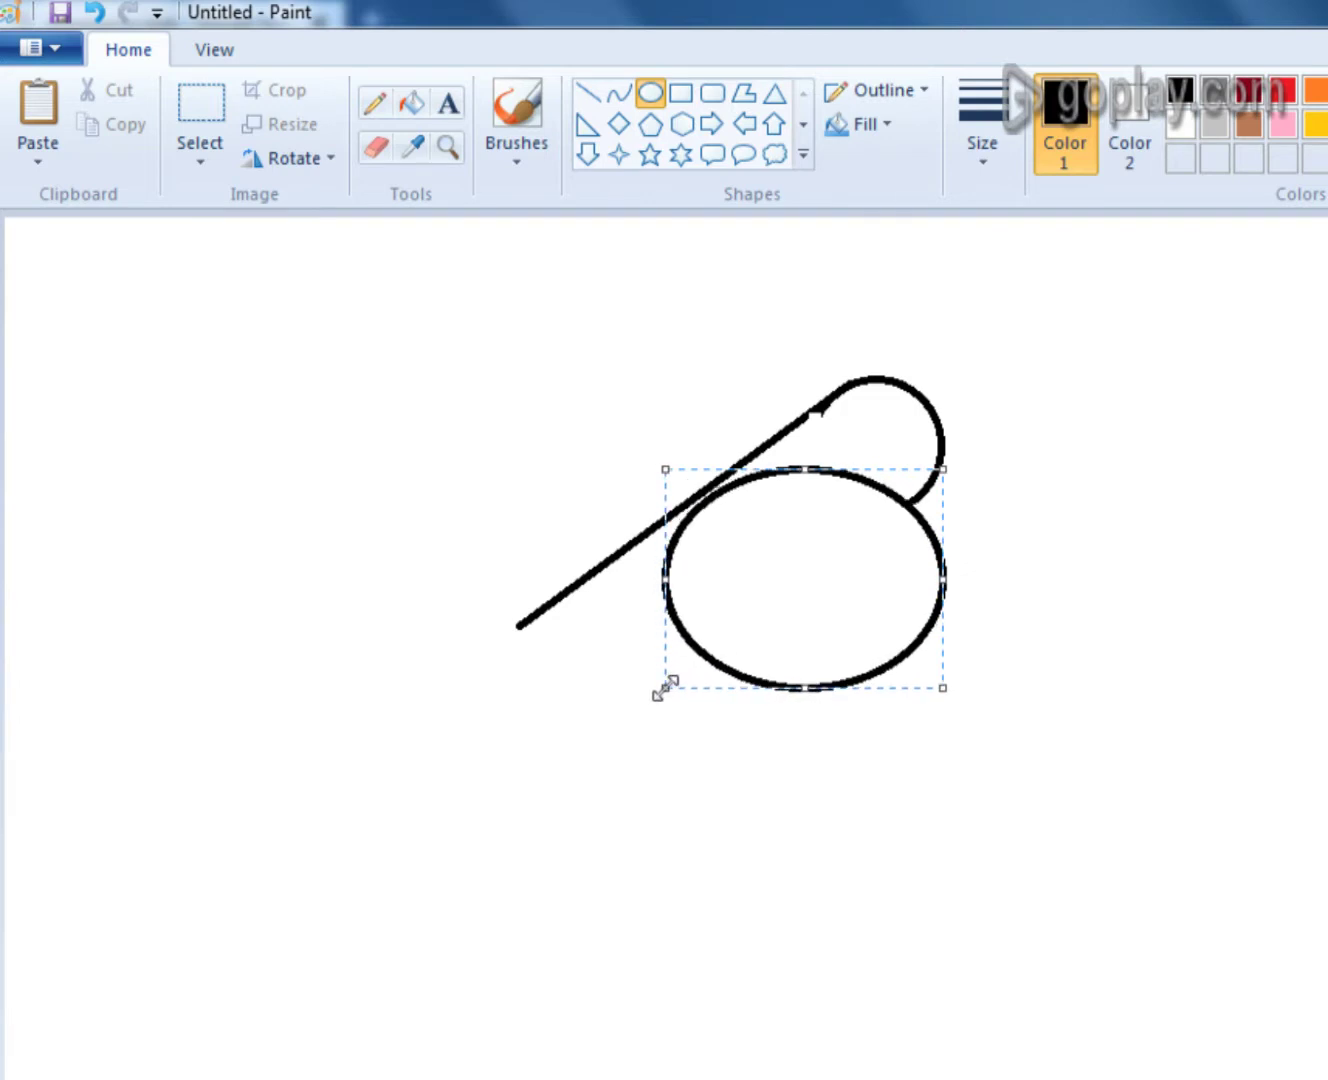
# Step: Erase the upper-left arc of the body ellipse, undoing the excess erased along its underside
pyautogui.click(376, 147)
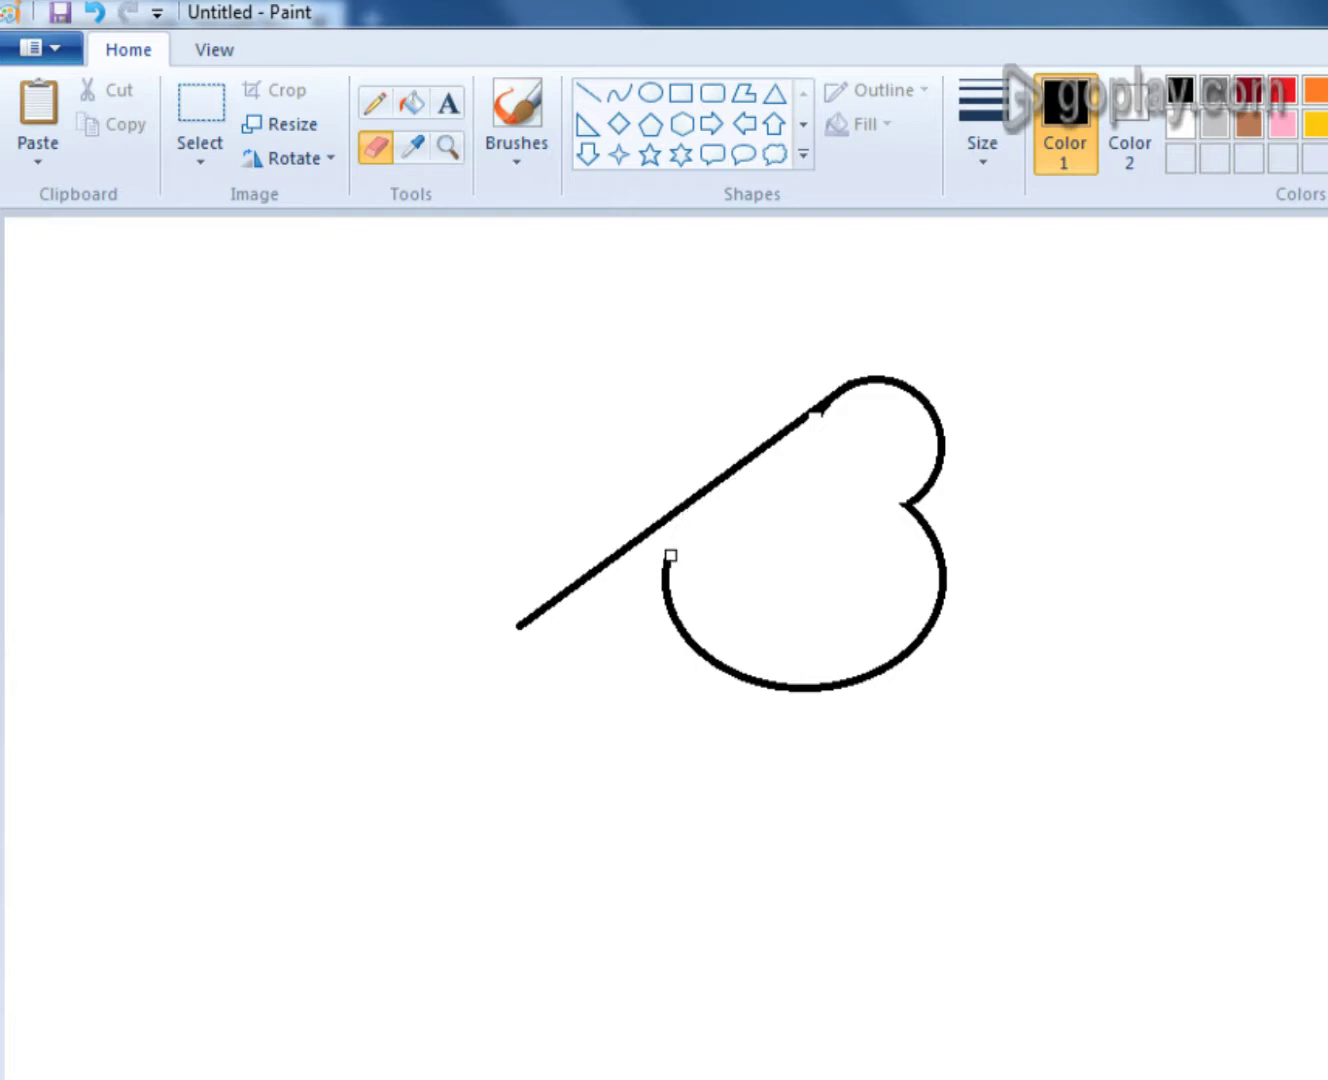
pyautogui.moveTo(666, 615)
pyautogui.mouseDown()
pyautogui.moveTo(732, 664)
pyautogui.moveTo(678, 614)
pyautogui.moveTo(674, 588)
pyautogui.moveTo(666, 610)
pyautogui.moveTo(708, 666)
pyautogui.moveTo(778, 677)
pyautogui.moveTo(734, 681)
pyautogui.moveTo(823, 685)
pyautogui.moveTo(744, 687)
pyautogui.moveTo(869, 669)
pyautogui.mouseUp()
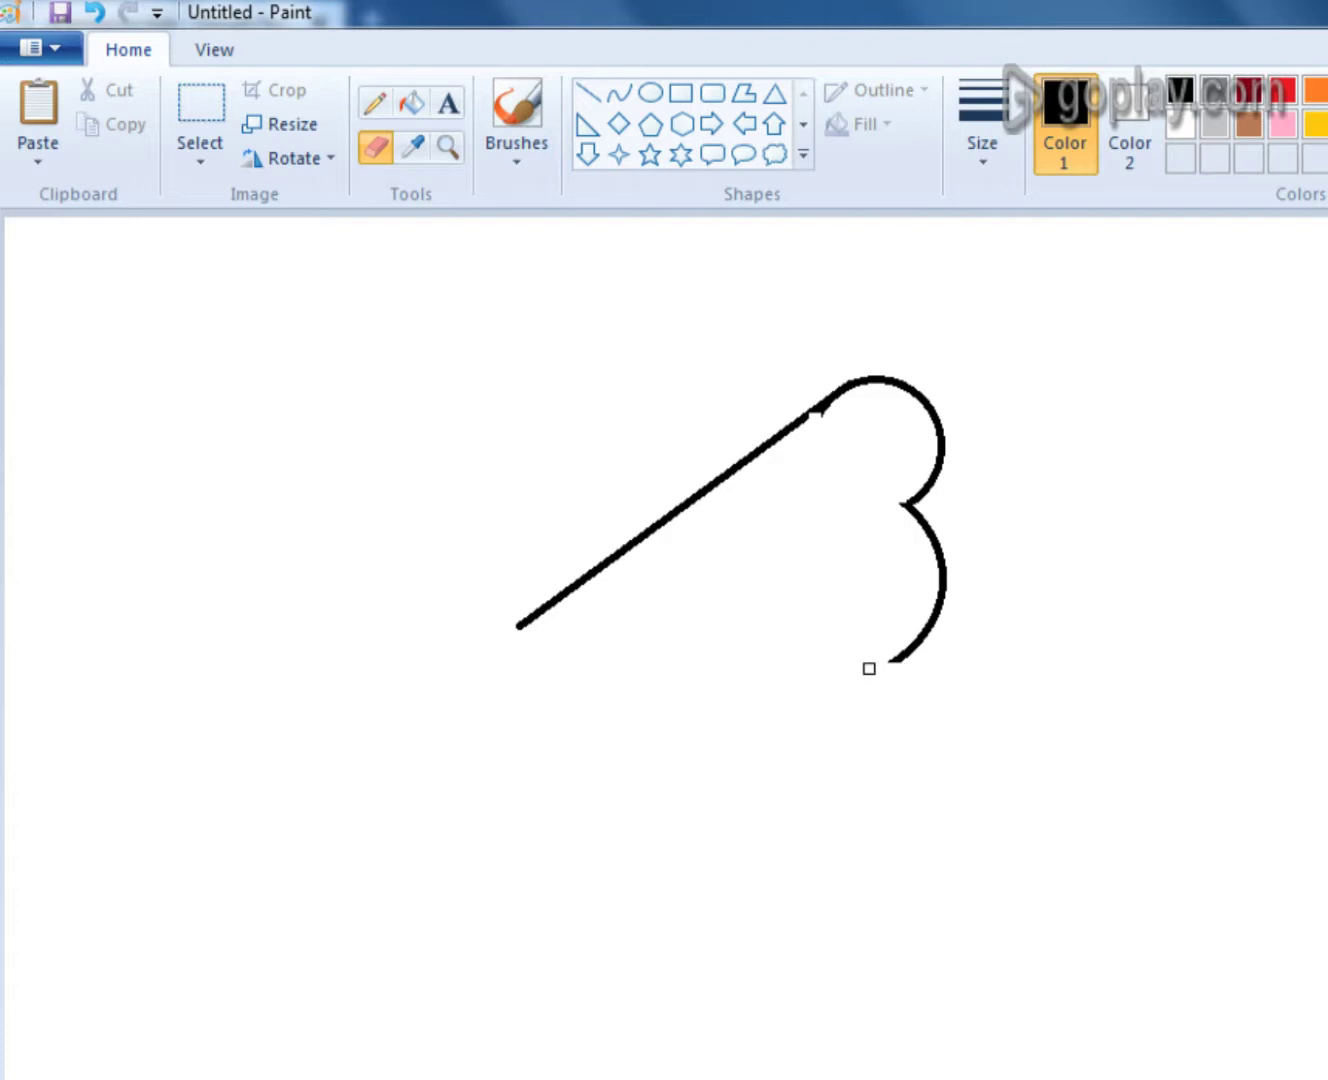
pyautogui.hotkey('ctrl', 'z')
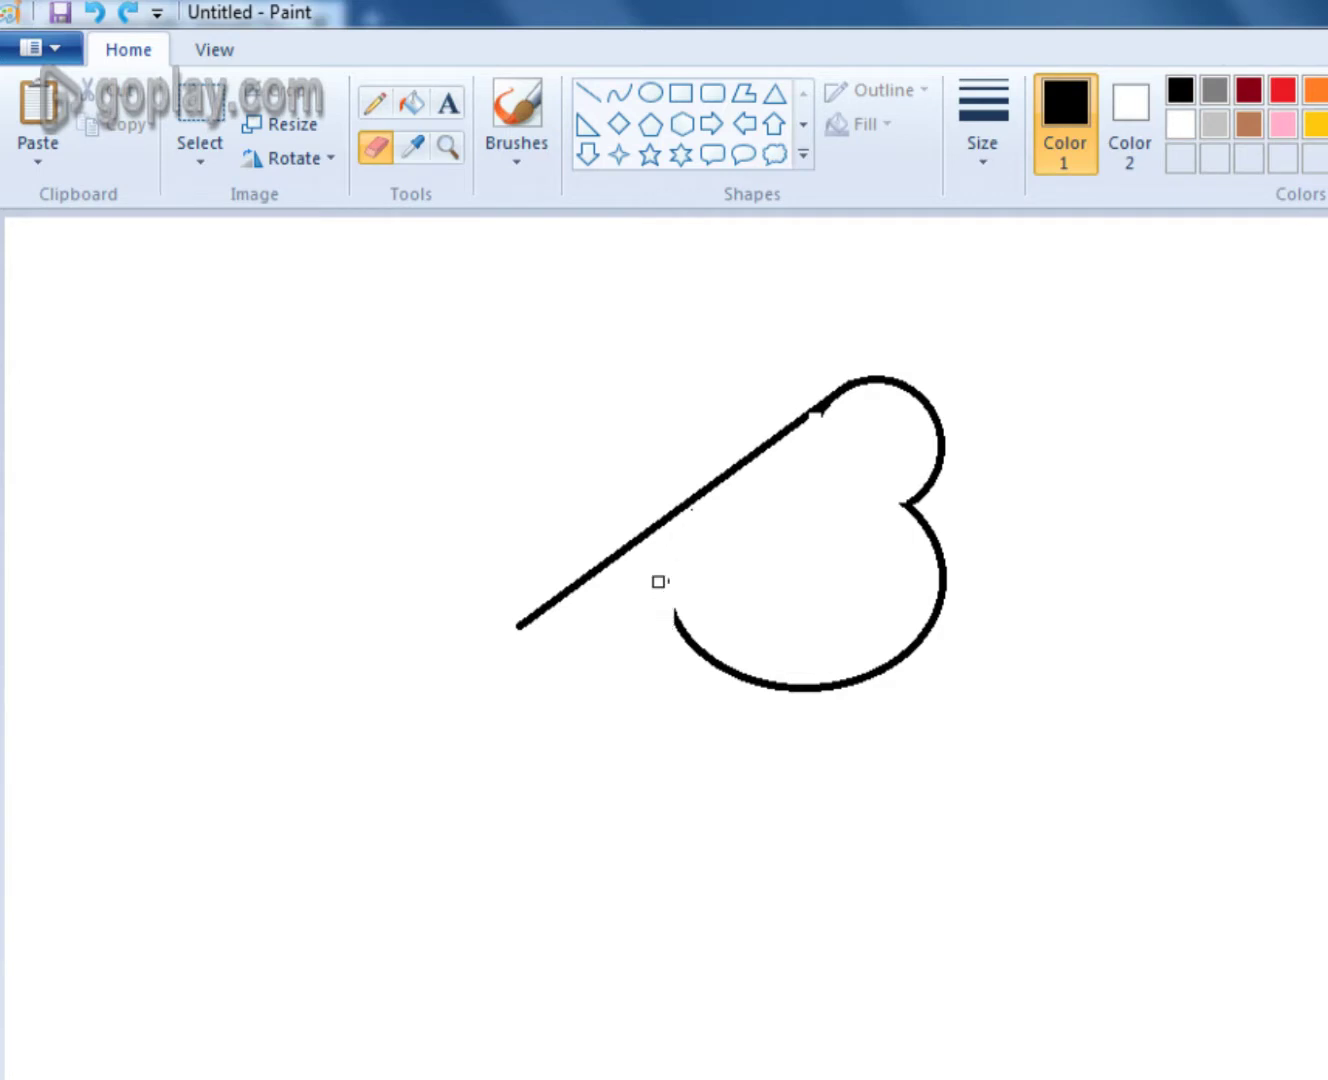
# Step: Draw a curve from the back line's lower end to the body's open end, bowed slightly downward as the tail
pyautogui.click(616, 95)
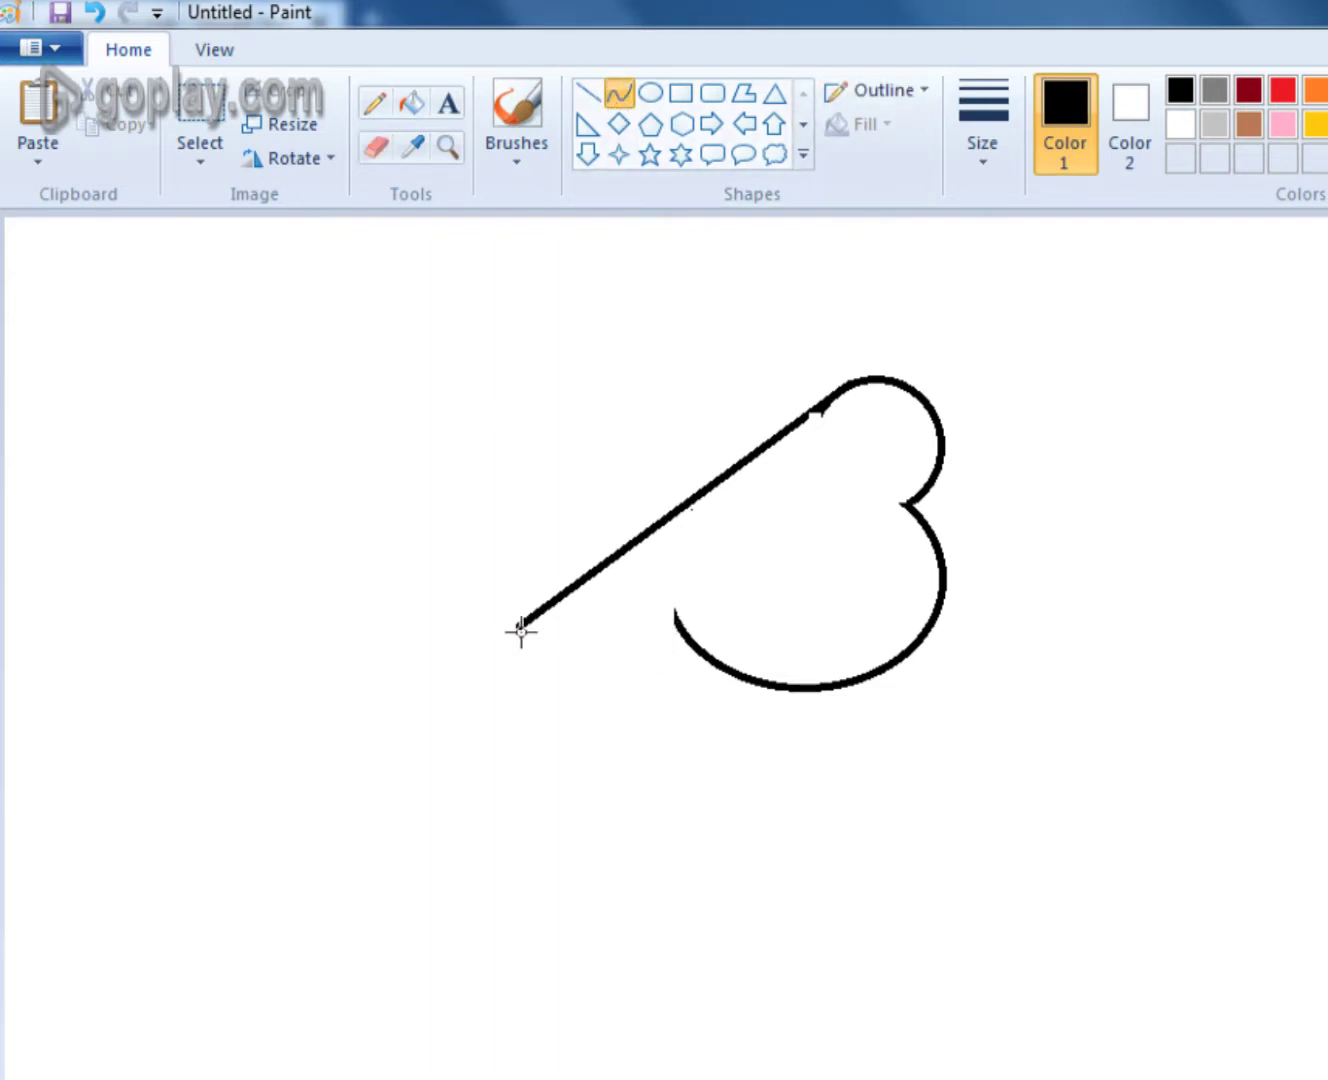
pyautogui.moveTo(518, 625); pyautogui.dragTo(677, 622)
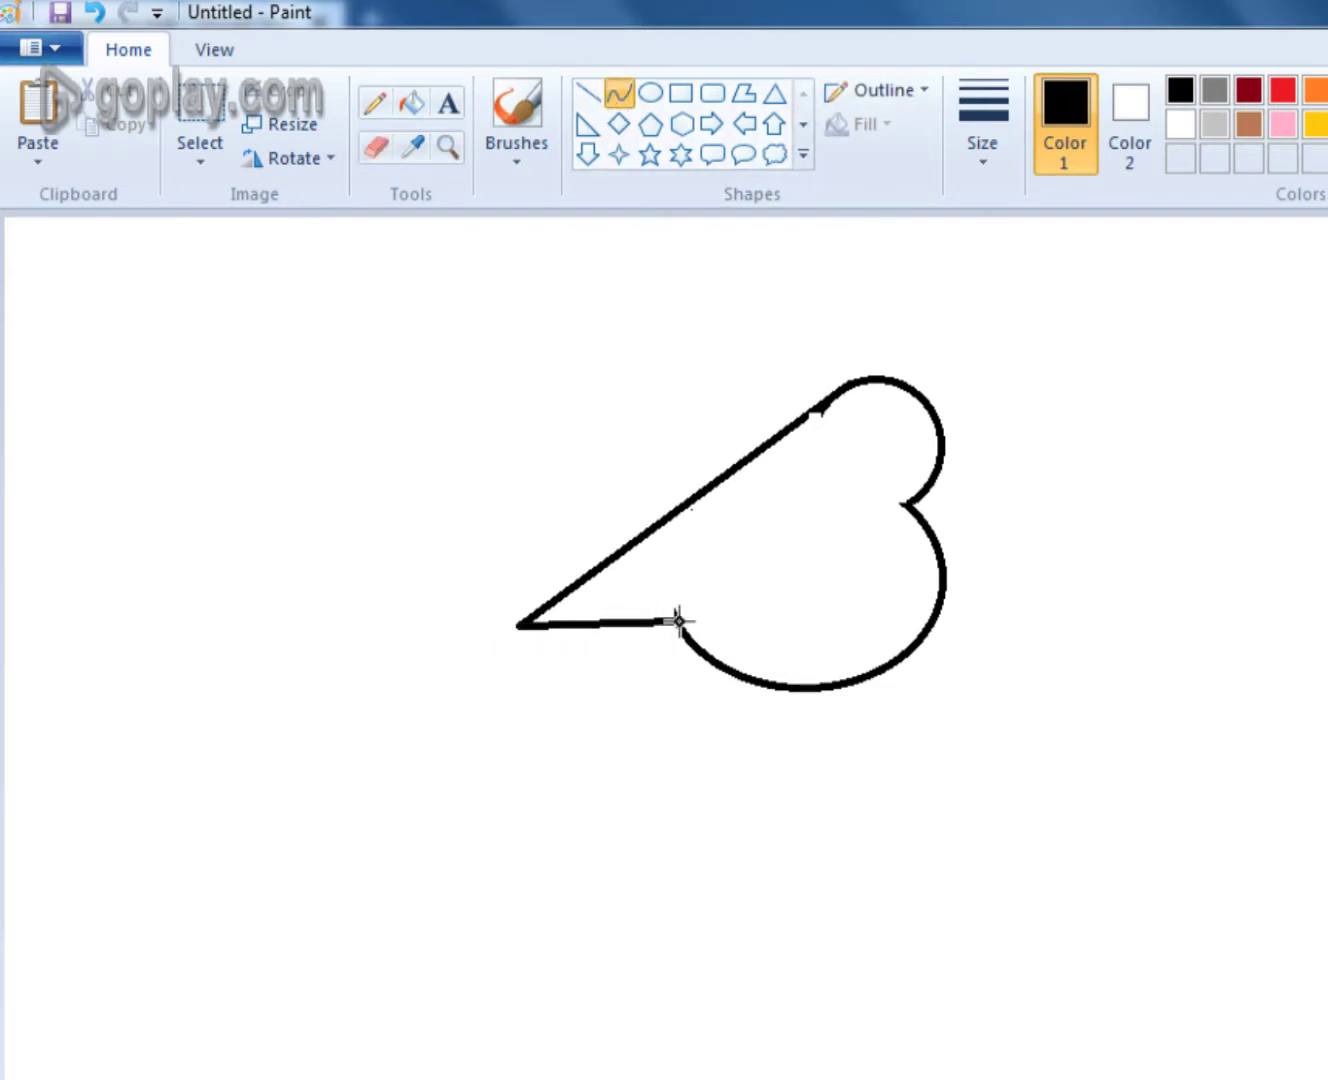
pyautogui.moveTo(645, 620); pyautogui.dragTo(638, 646)
pyautogui.click(651, 93)
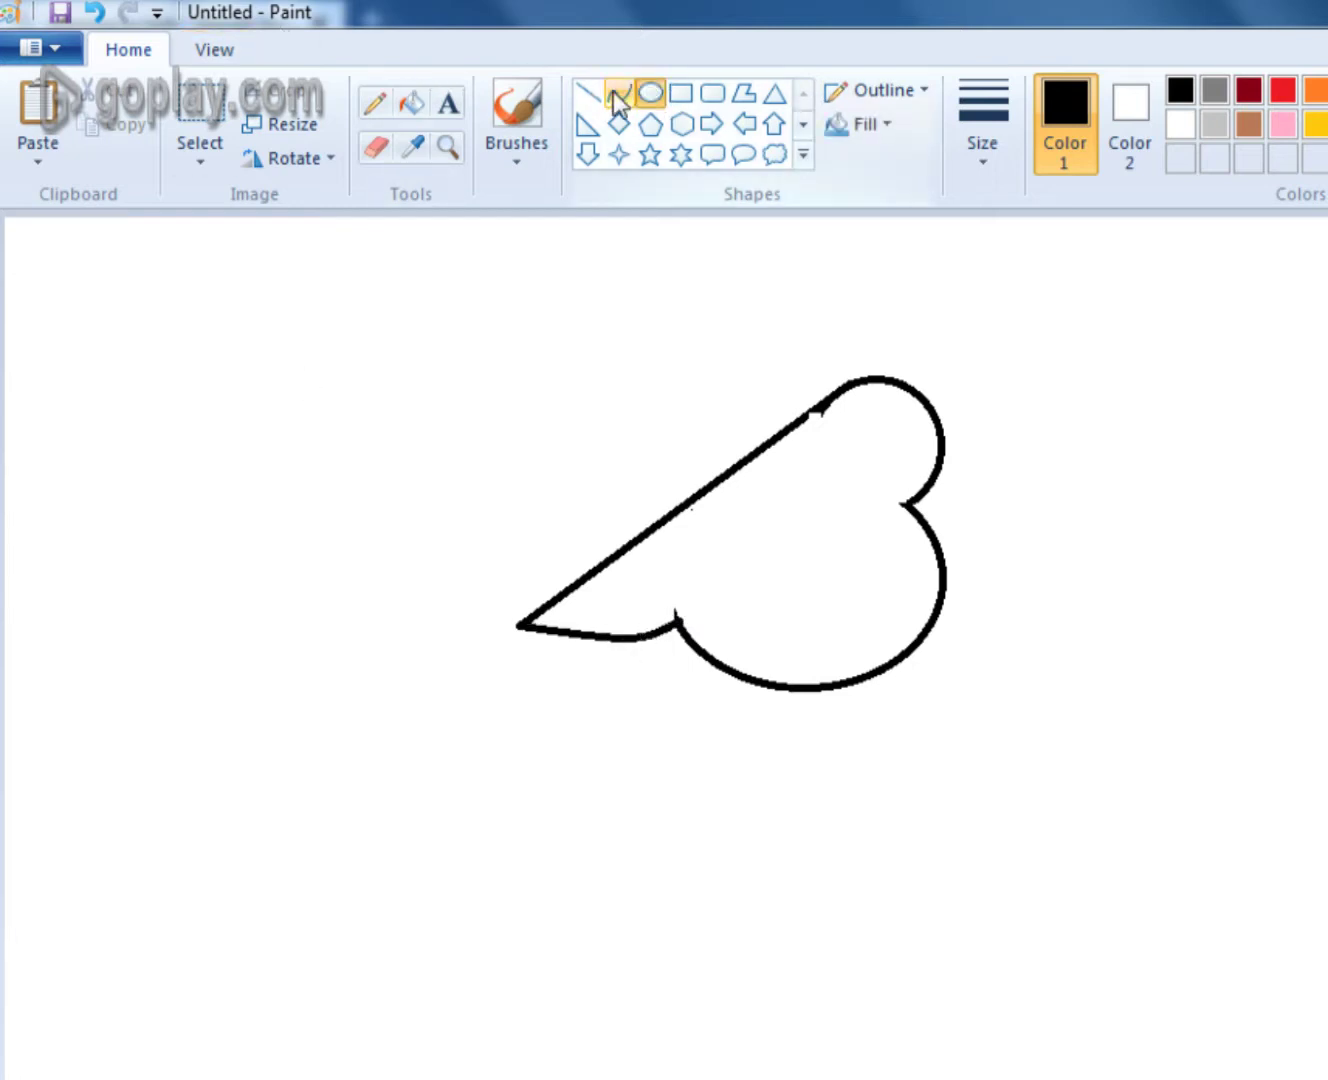
# Step: Try a wing outline with a curve bent down from the middle of the back line, and undo it
pyautogui.click(619, 96)
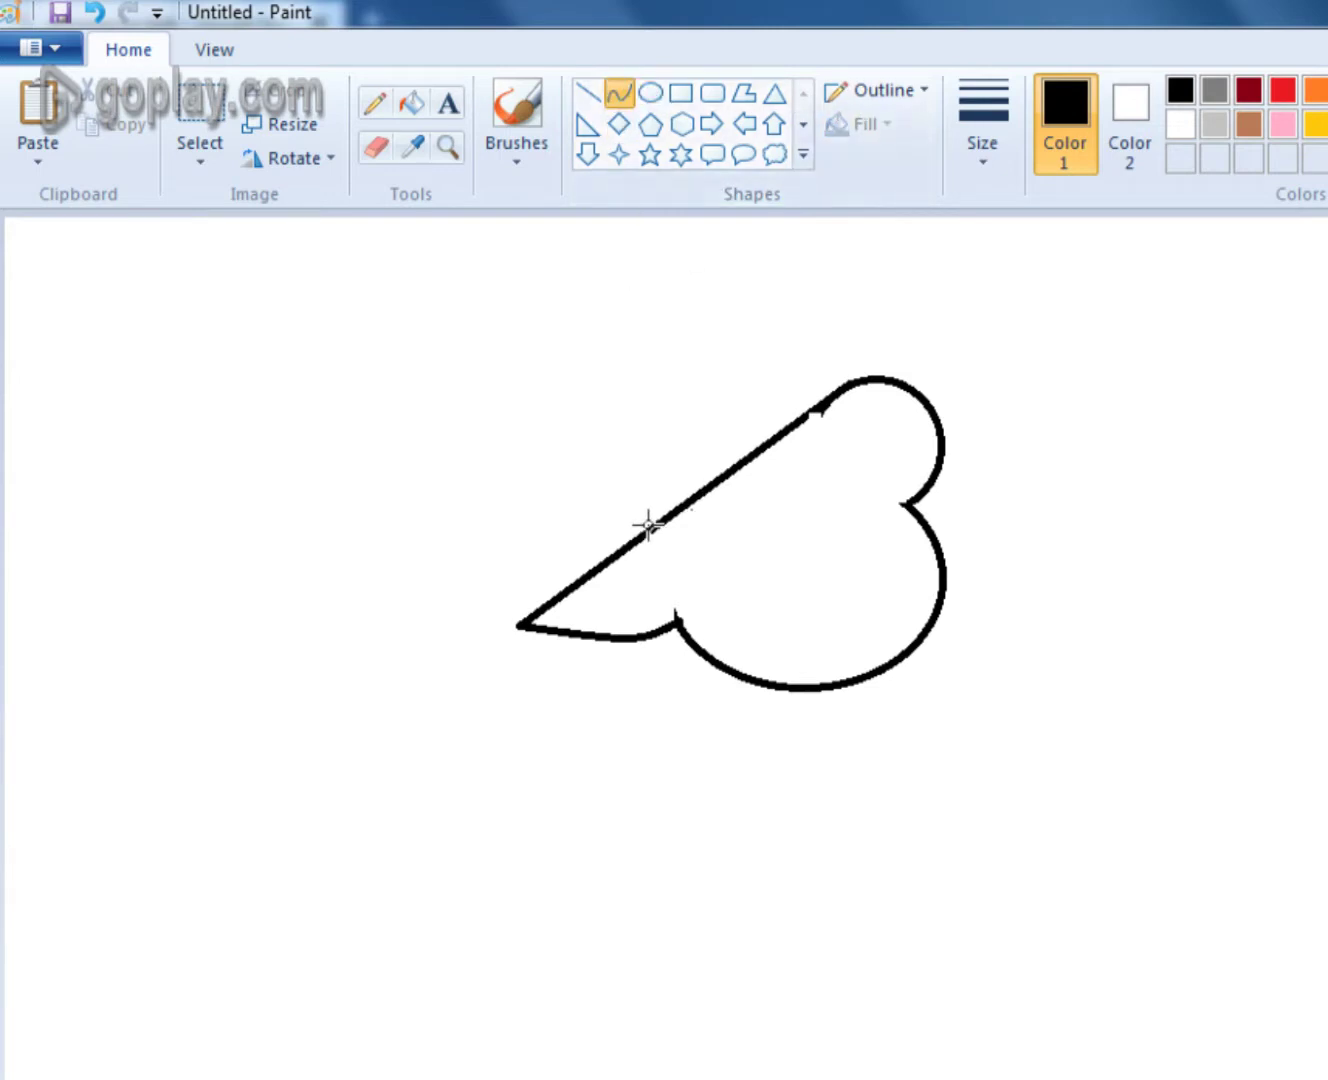
pyautogui.moveTo(634, 540); pyautogui.dragTo(771, 443)
pyautogui.moveTo(730, 519); pyautogui.dragTo(765, 551)
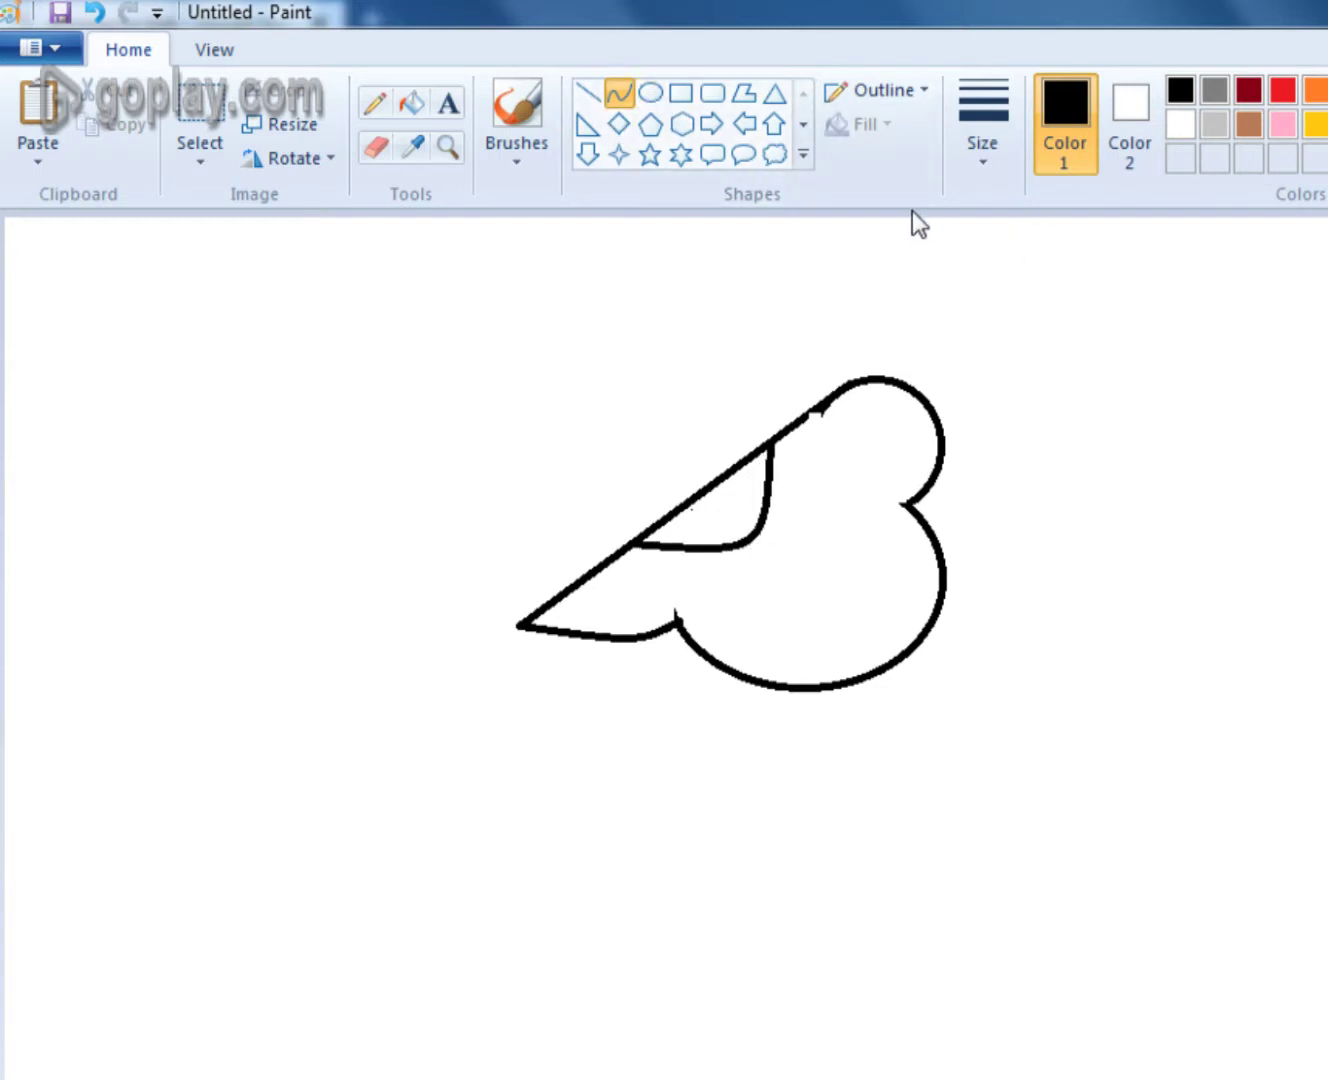
pyautogui.hotkey('ctrl', 'z')
# Step: Draw an ellipse across the middle of the back line and erase its part above the line to form the wing
pyautogui.click(651, 92)
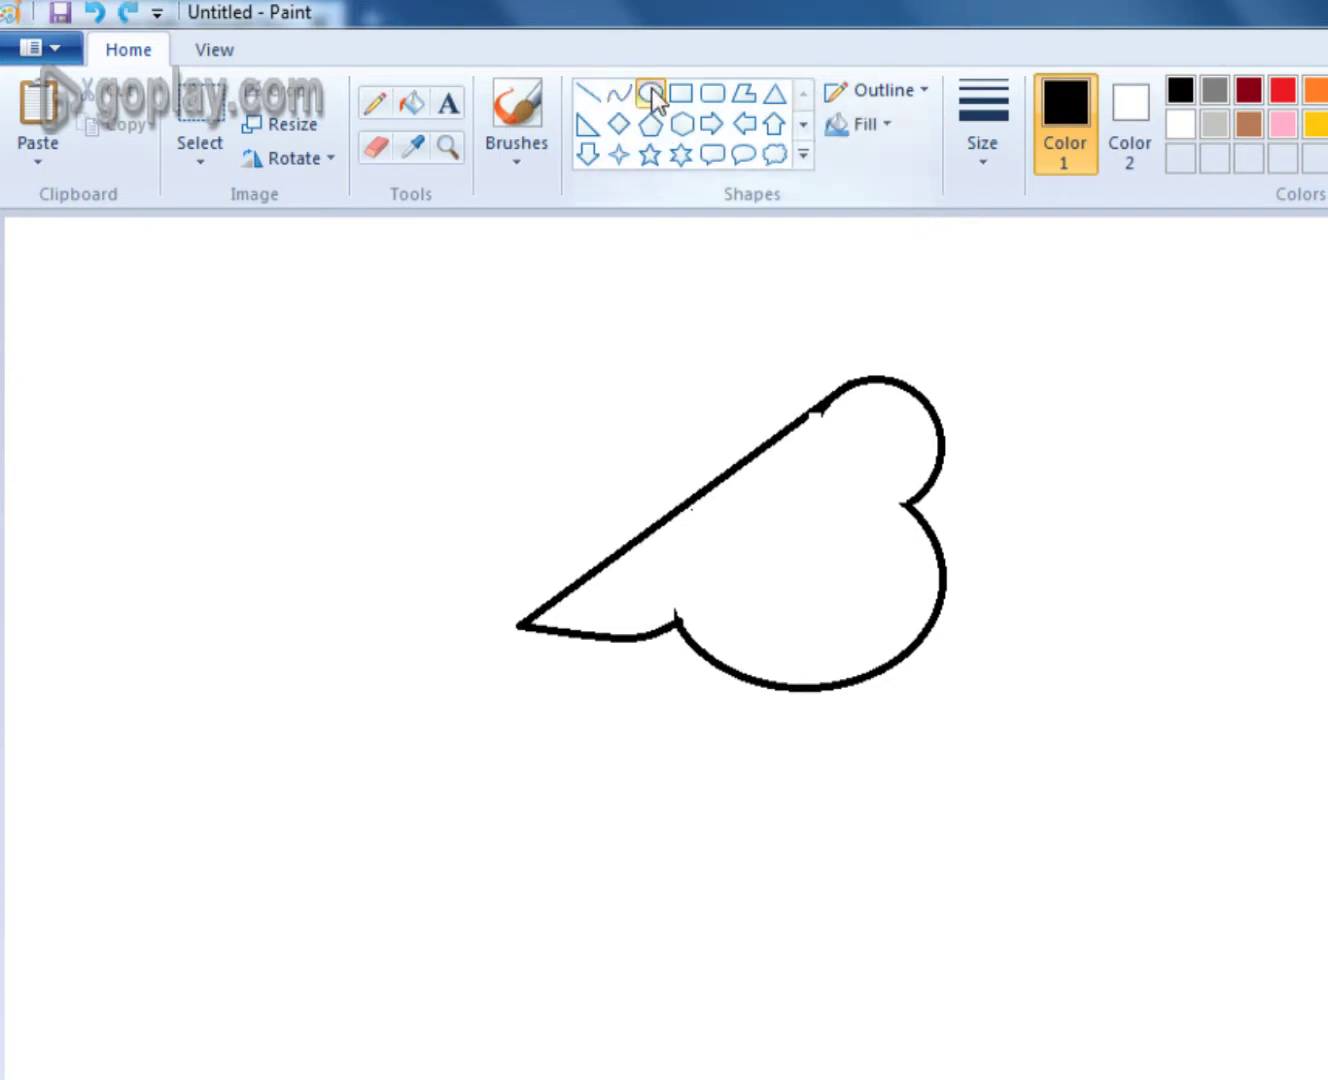
pyautogui.moveTo(692, 490)
pyautogui.mouseDown()
pyautogui.moveTo(893, 611)
pyautogui.moveTo(884, 645)
pyautogui.mouseUp()
pyautogui.moveTo(818, 594); pyautogui.dragTo(753, 515)
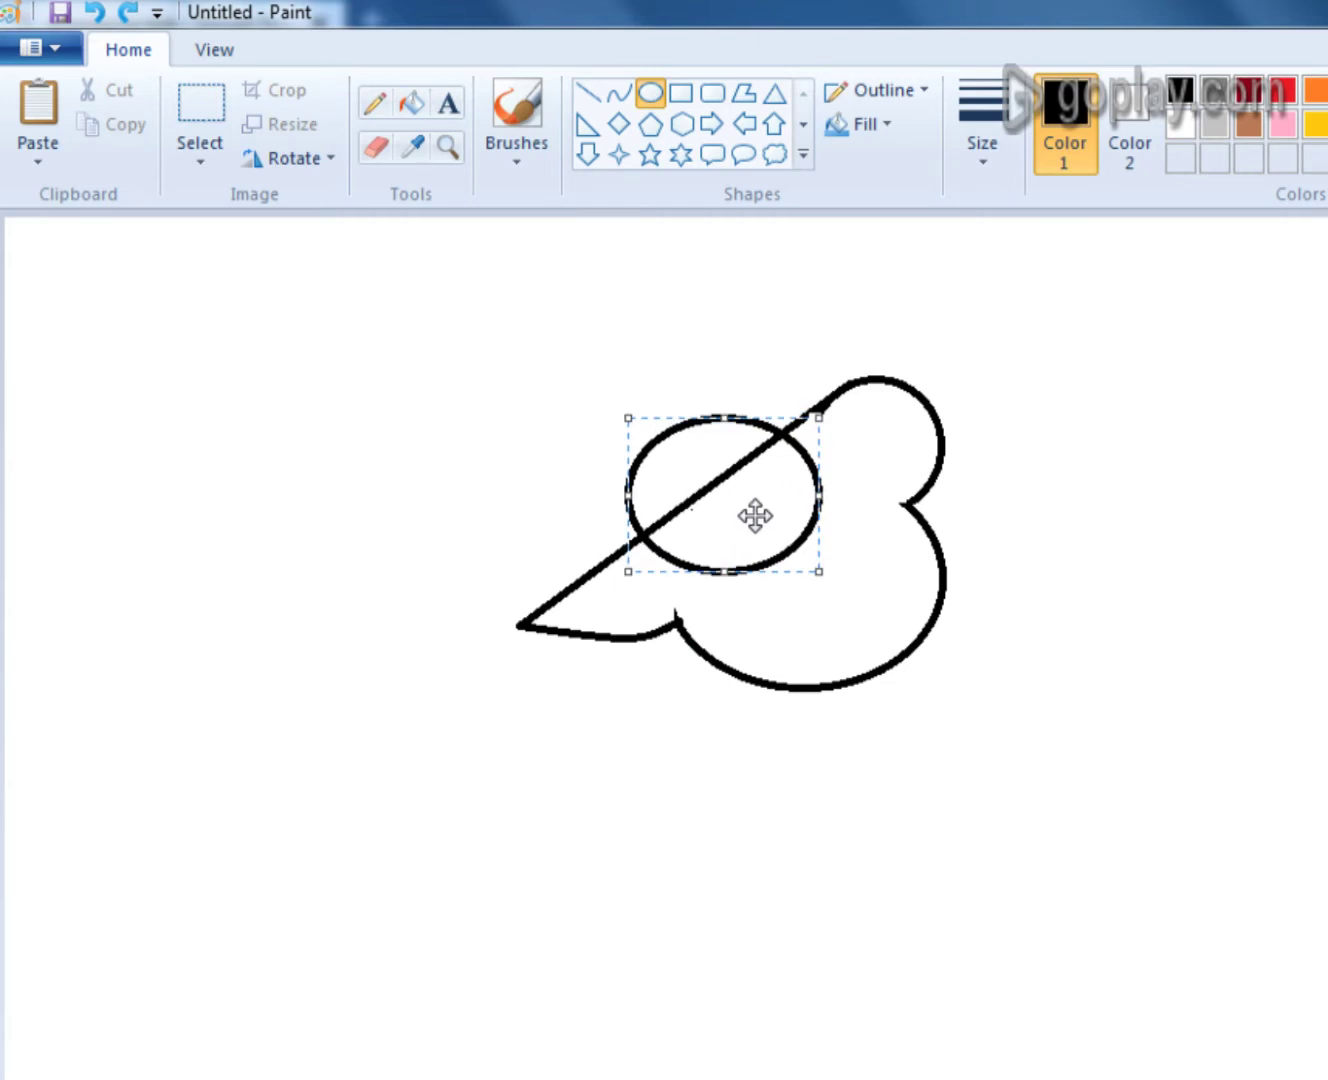
pyautogui.moveTo(817, 569); pyautogui.dragTo(846, 600)
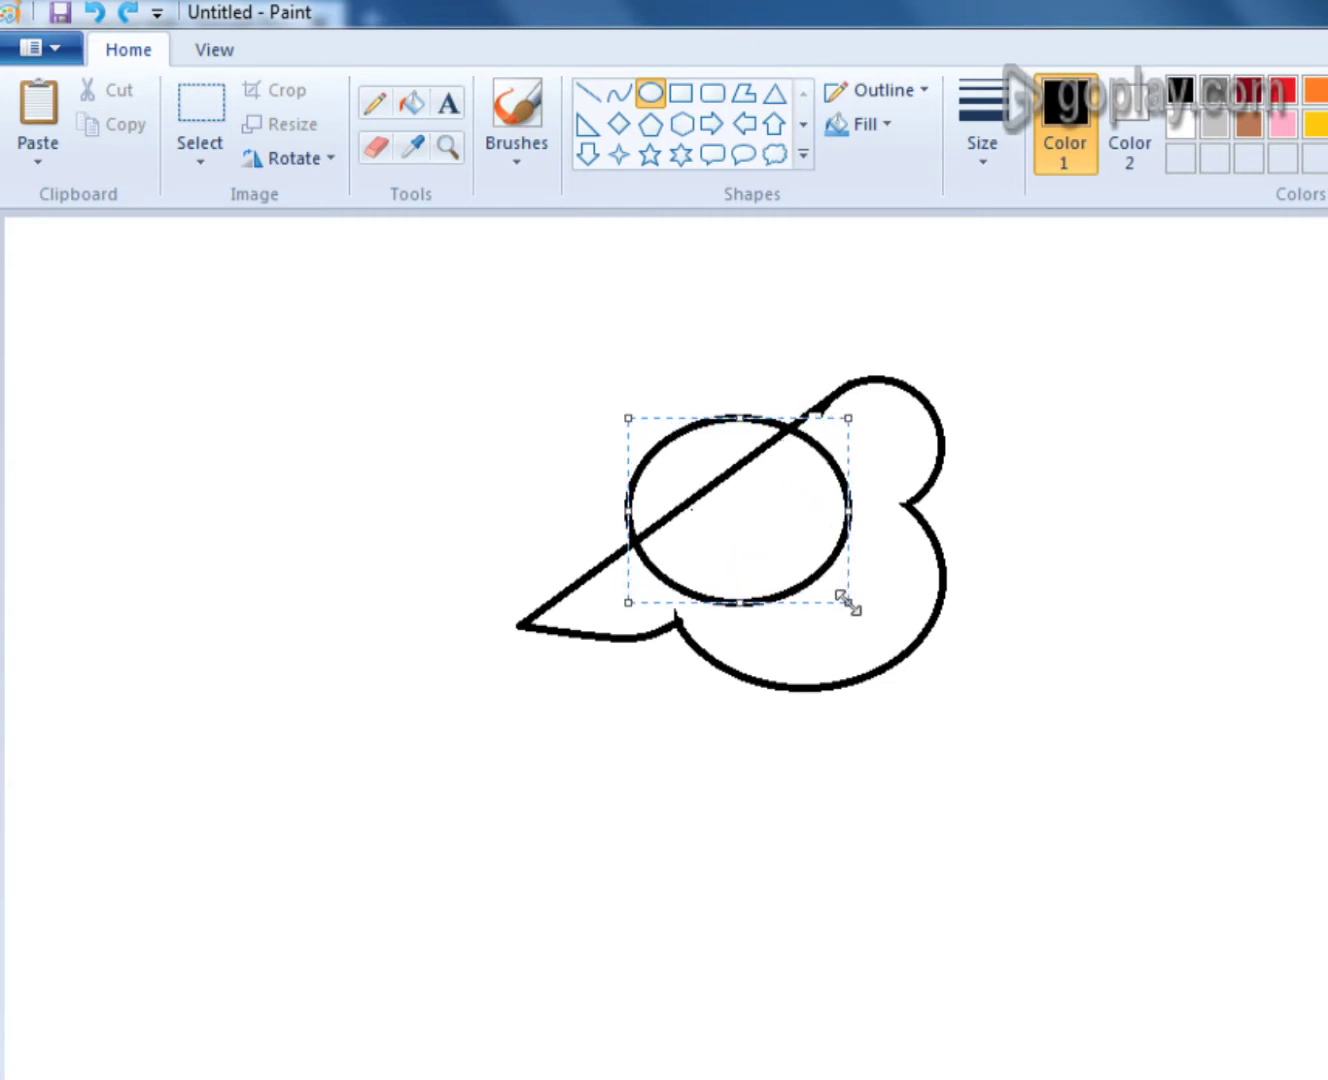
pyautogui.click(375, 147)
pyautogui.moveTo(762, 418)
pyautogui.mouseDown()
pyautogui.moveTo(706, 419)
pyautogui.moveTo(683, 440)
pyautogui.mouseUp()
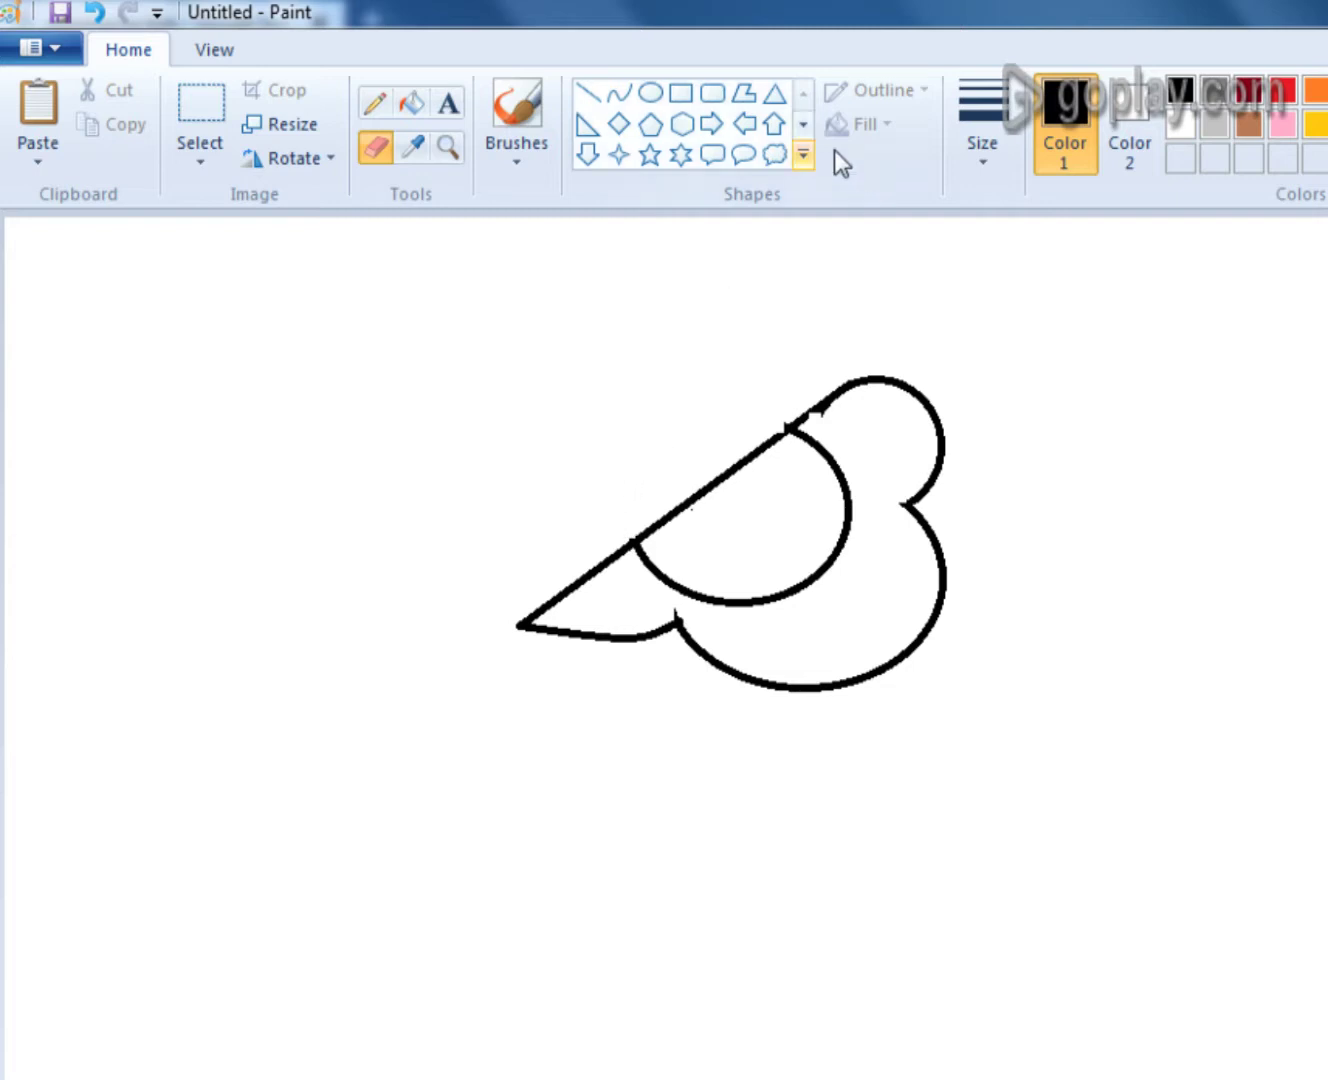
# Step: Draw a small circle inside the head as the eye and give it a solid black fill
pyautogui.click(650, 93)
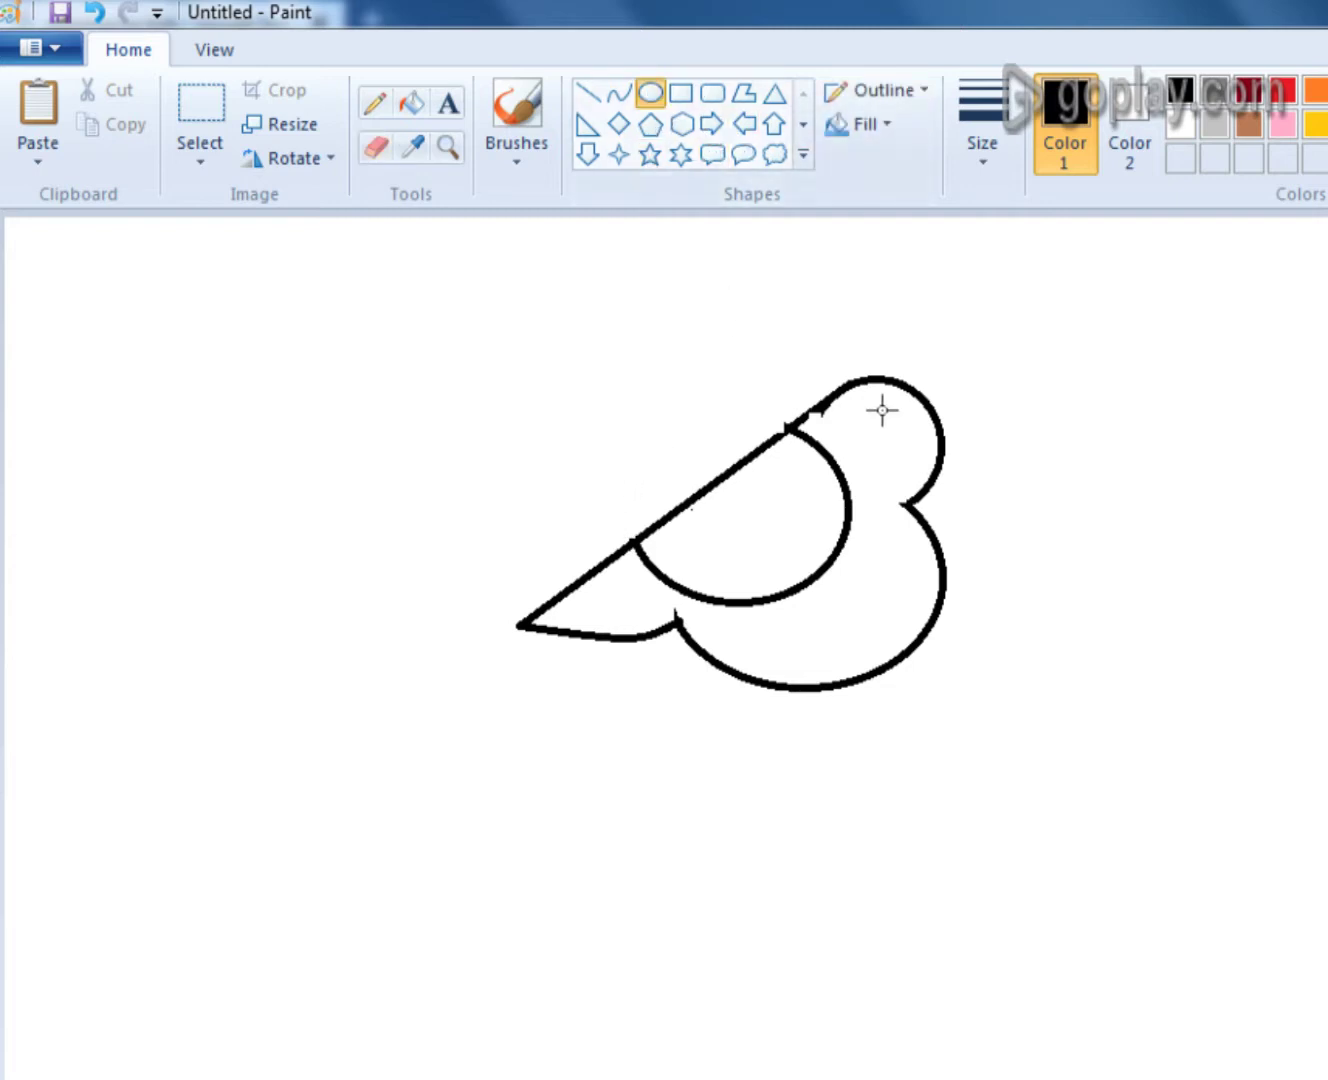
pyautogui.moveTo(865, 404); pyautogui.dragTo(908, 447)
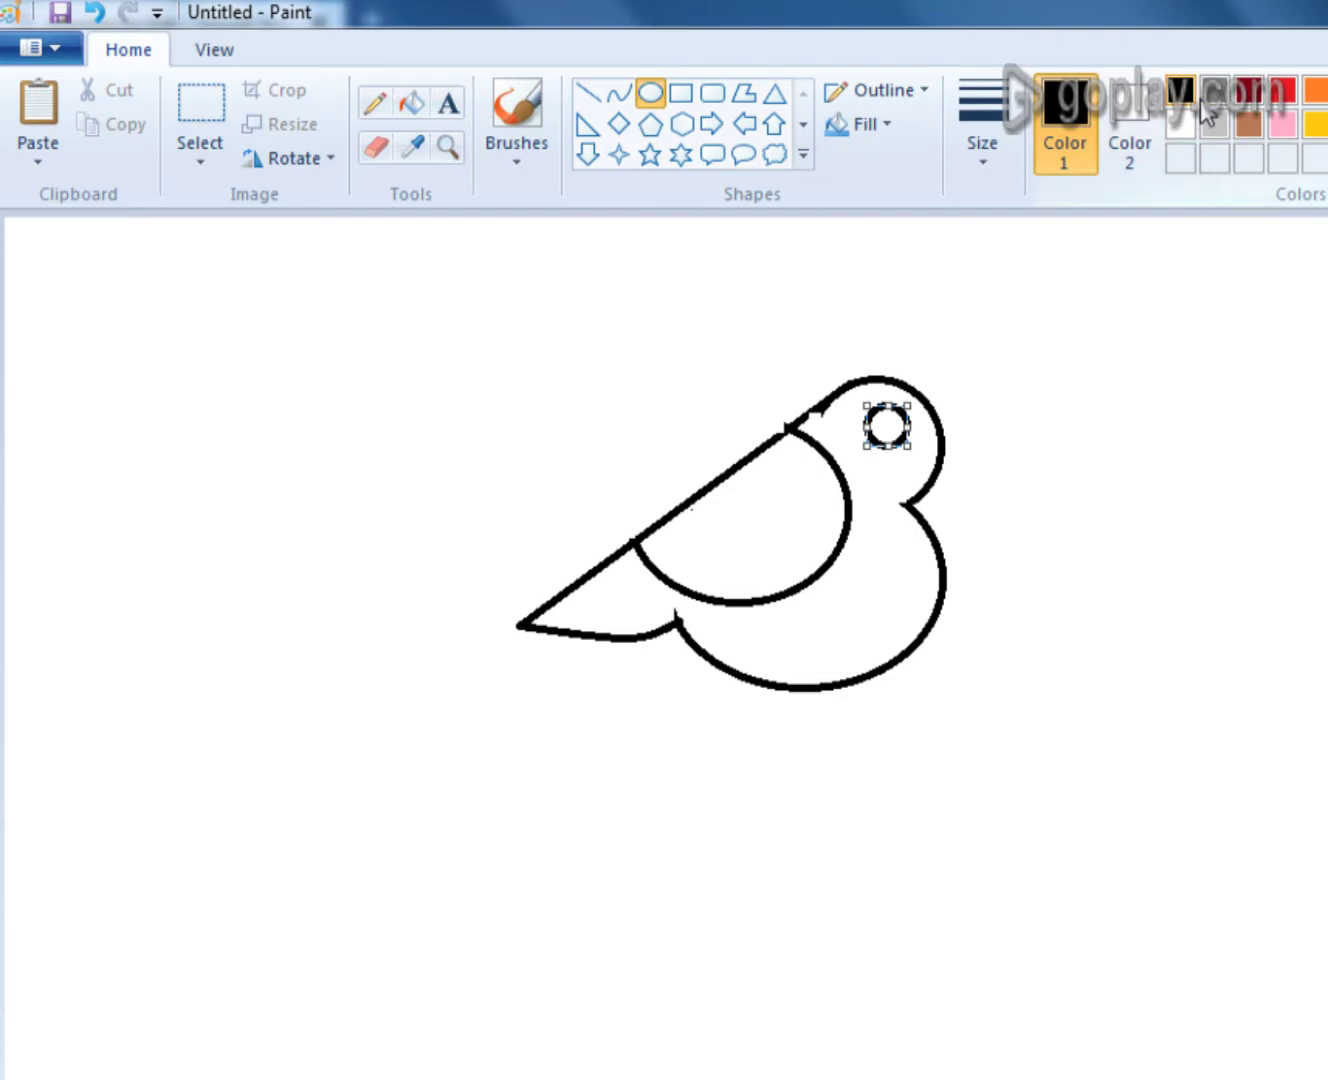
pyautogui.click(1120, 145)
pyautogui.click(1182, 94)
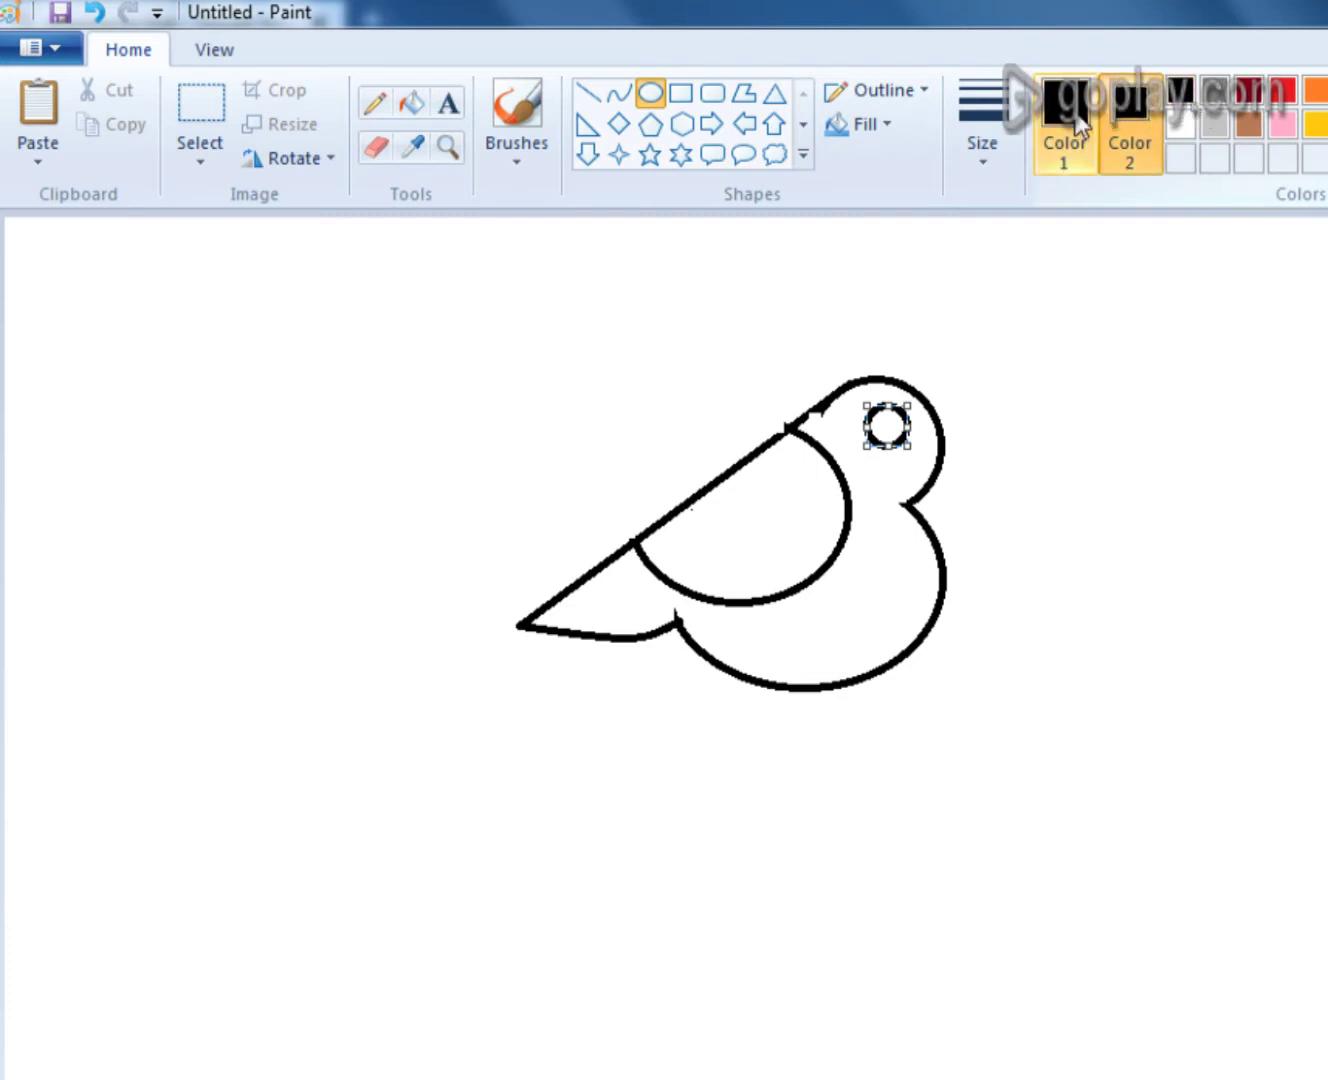
pyautogui.click(992, 130)
pyautogui.click(886, 127)
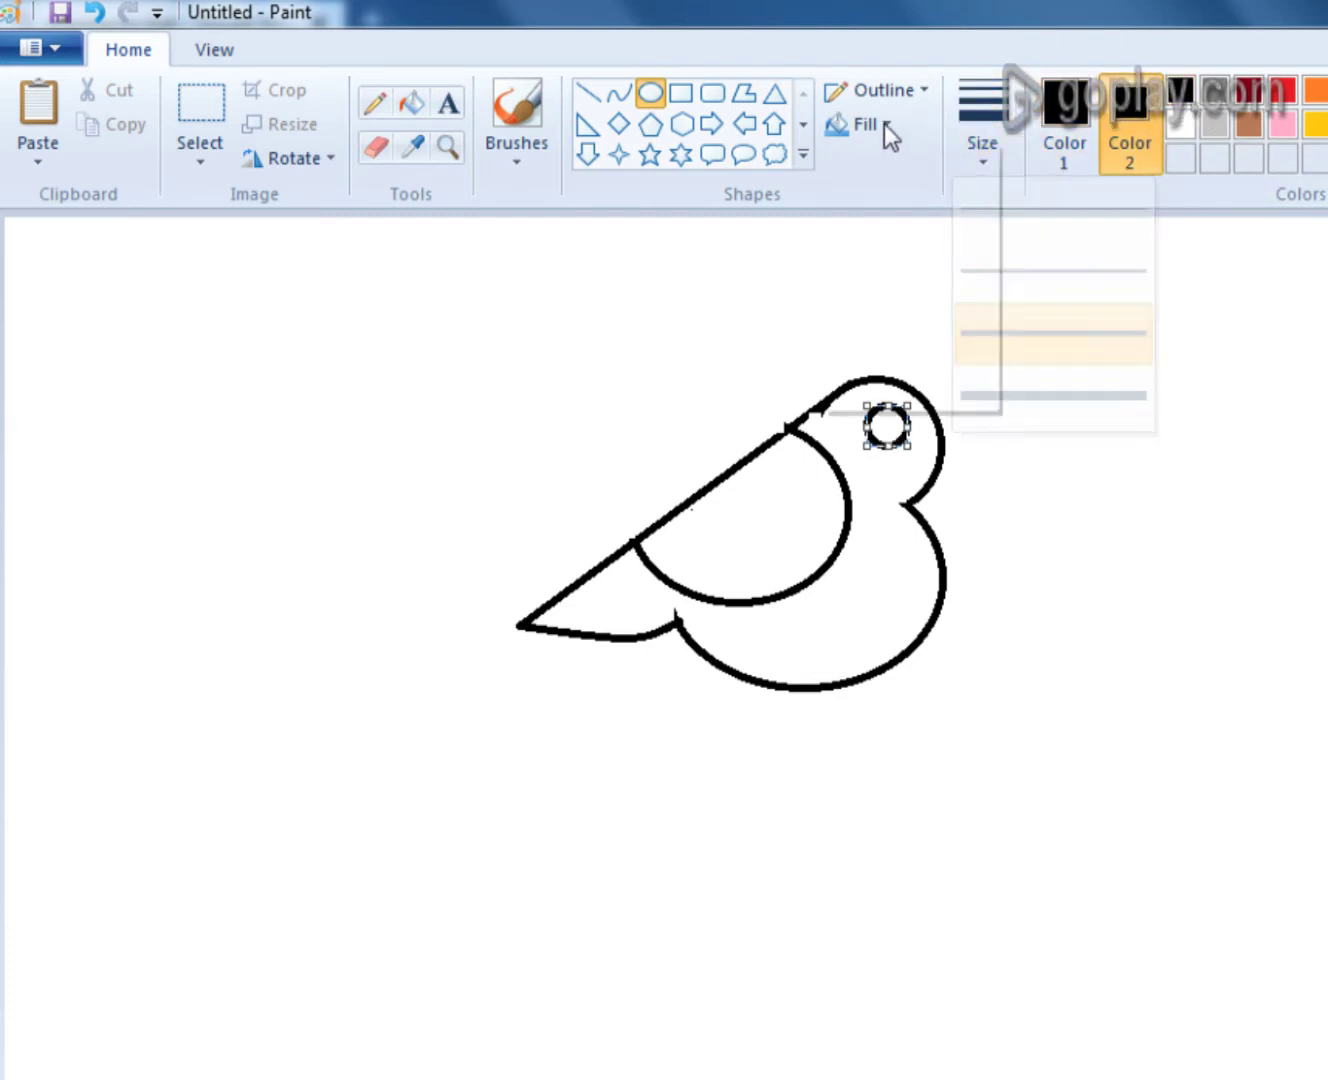
pyautogui.click(867, 133)
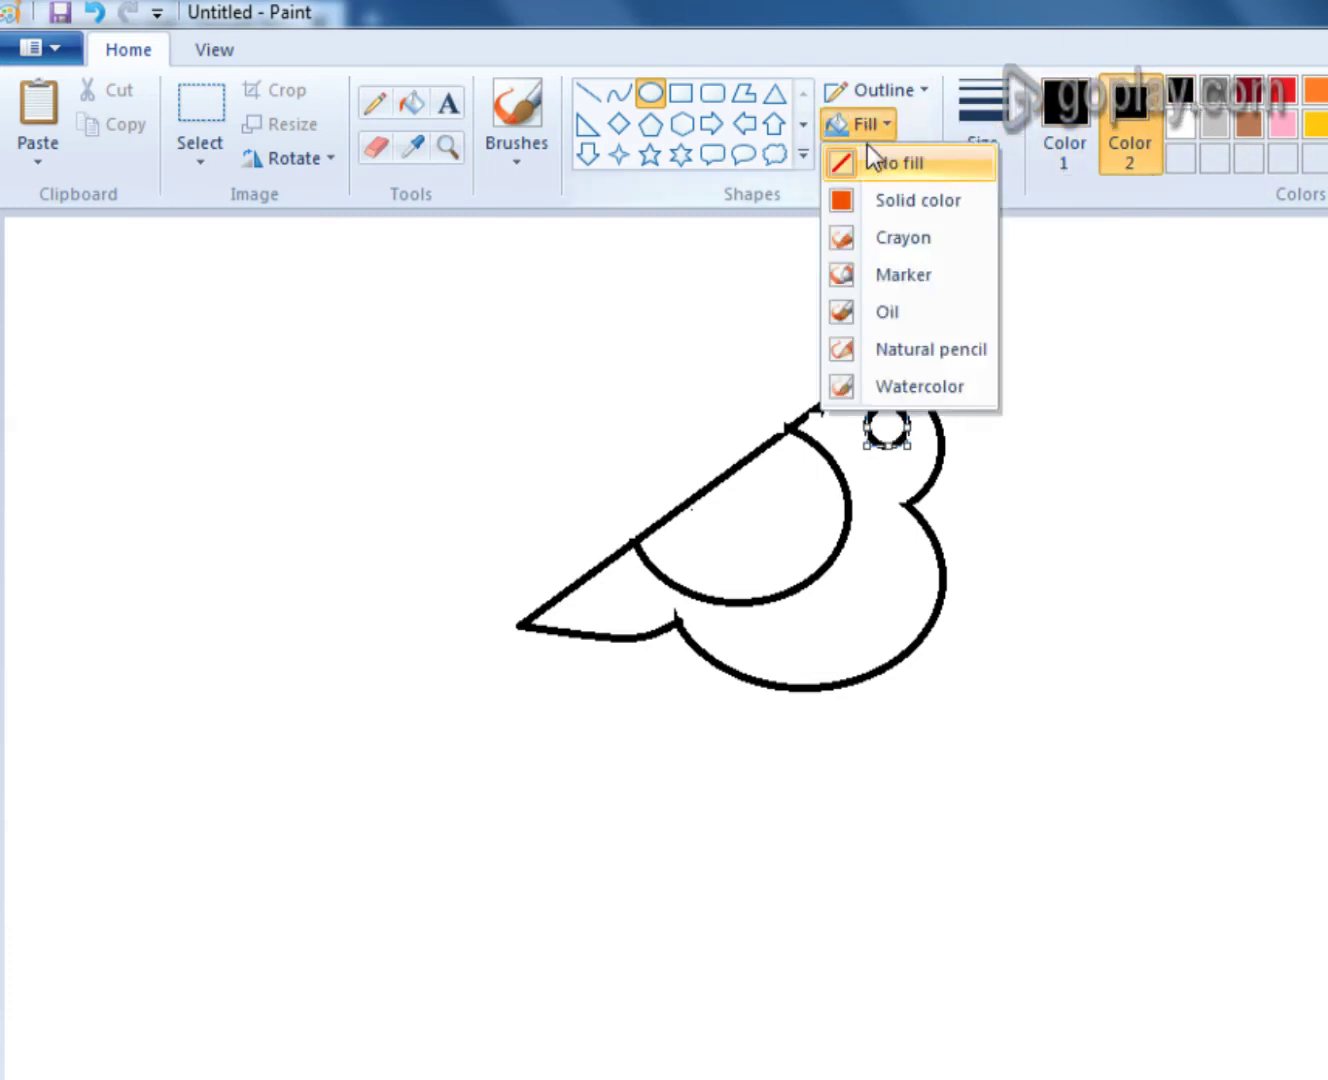
pyautogui.click(884, 196)
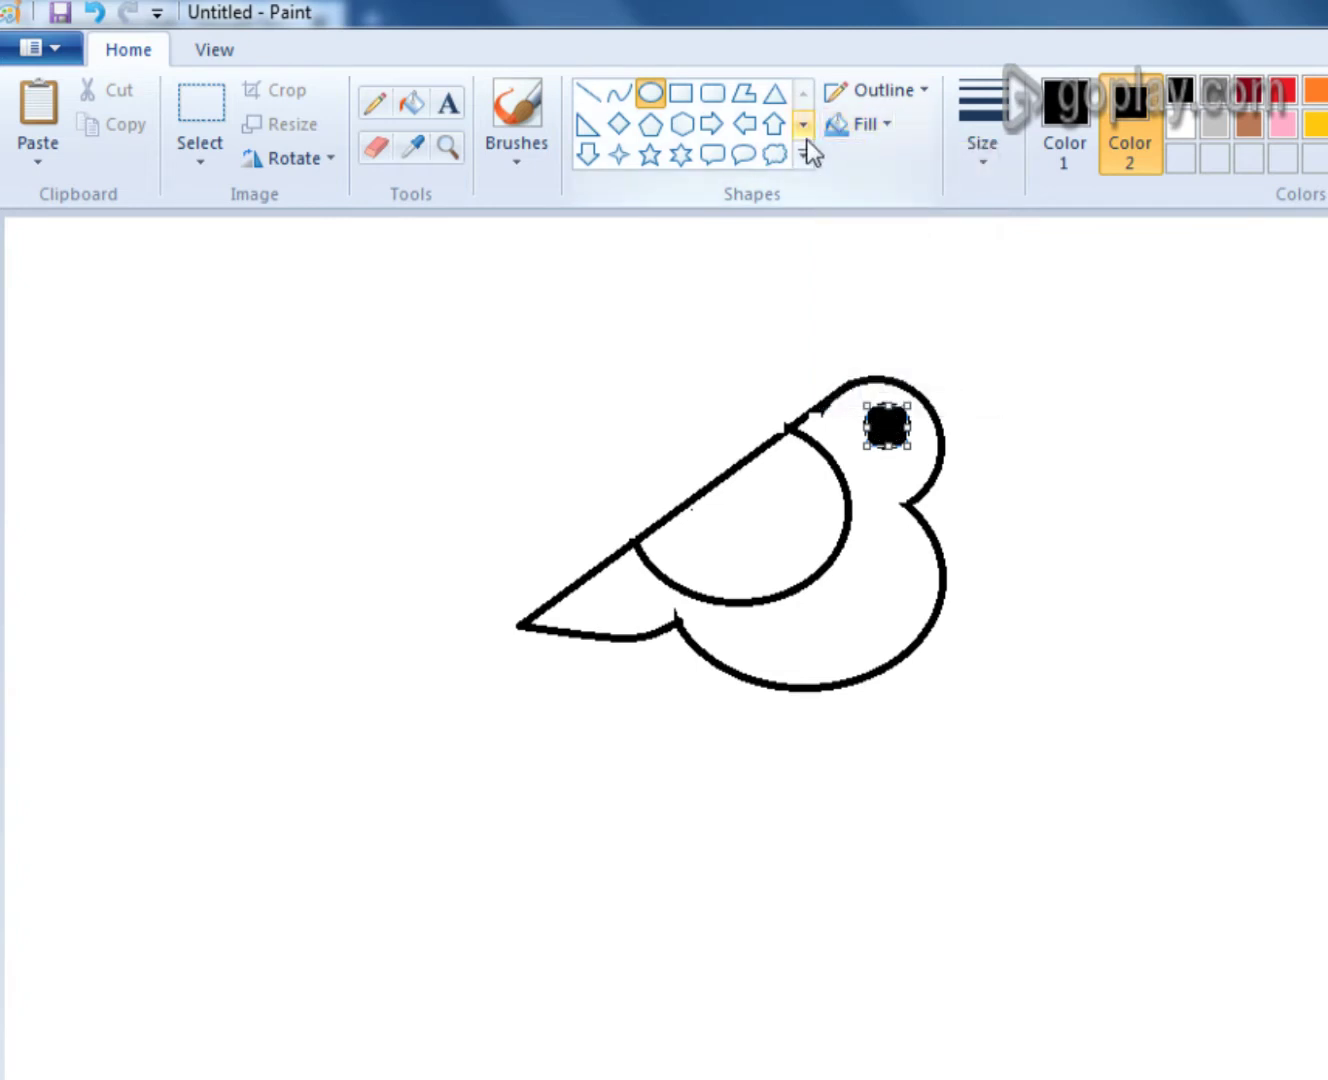
# Step: Select a brush and set Color 1 to white
pyautogui.click(507, 118)
pyautogui.click(512, 156)
pyautogui.click(538, 198)
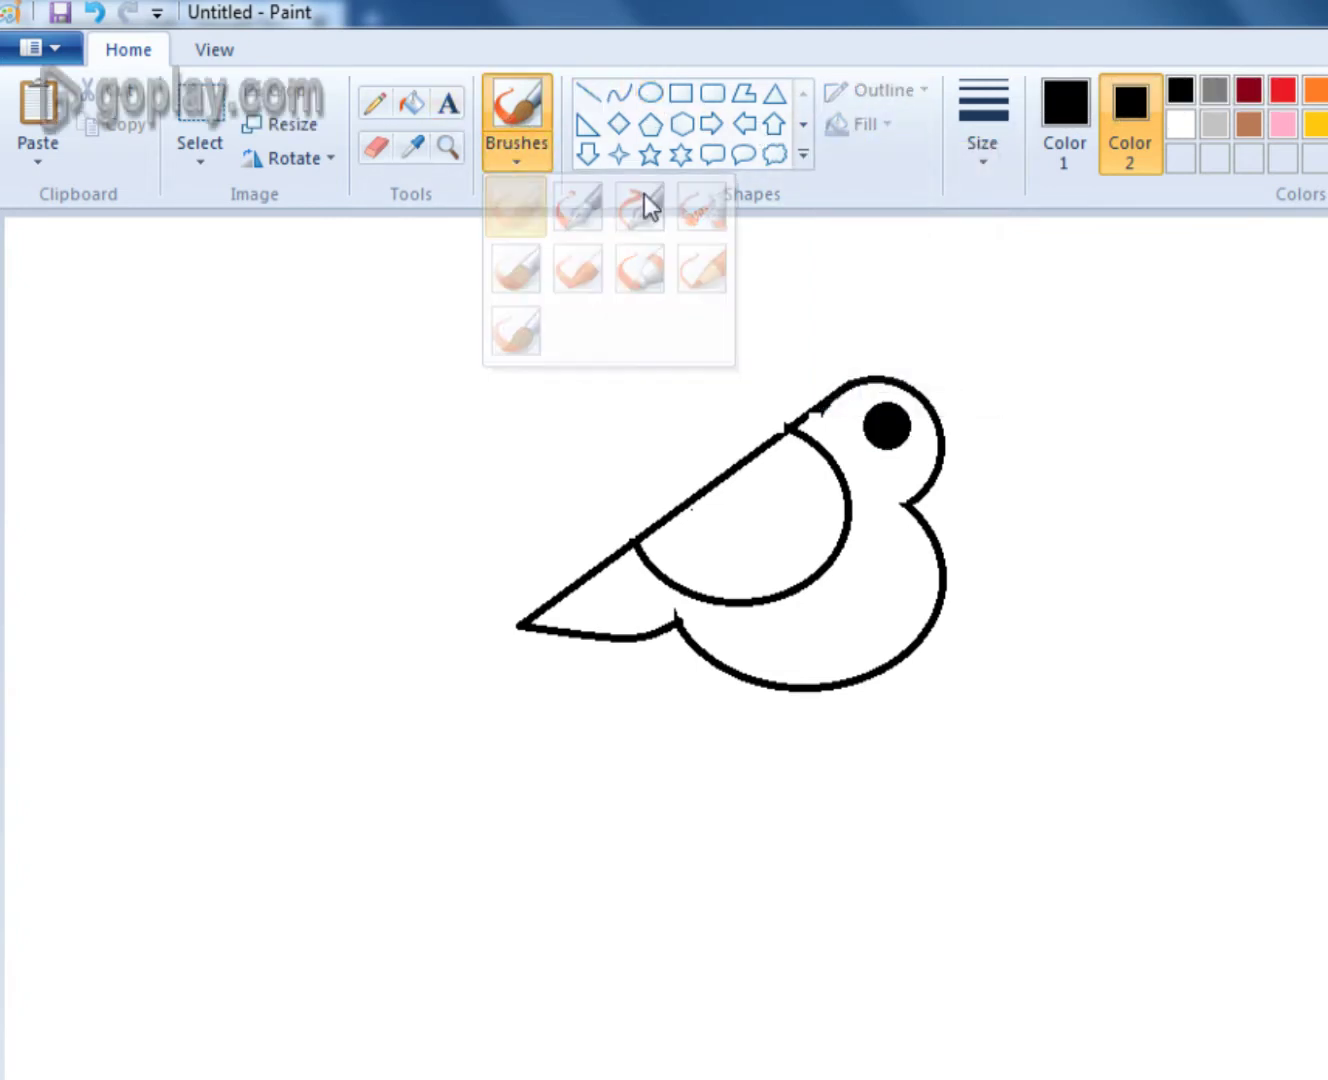
pyautogui.click(984, 135)
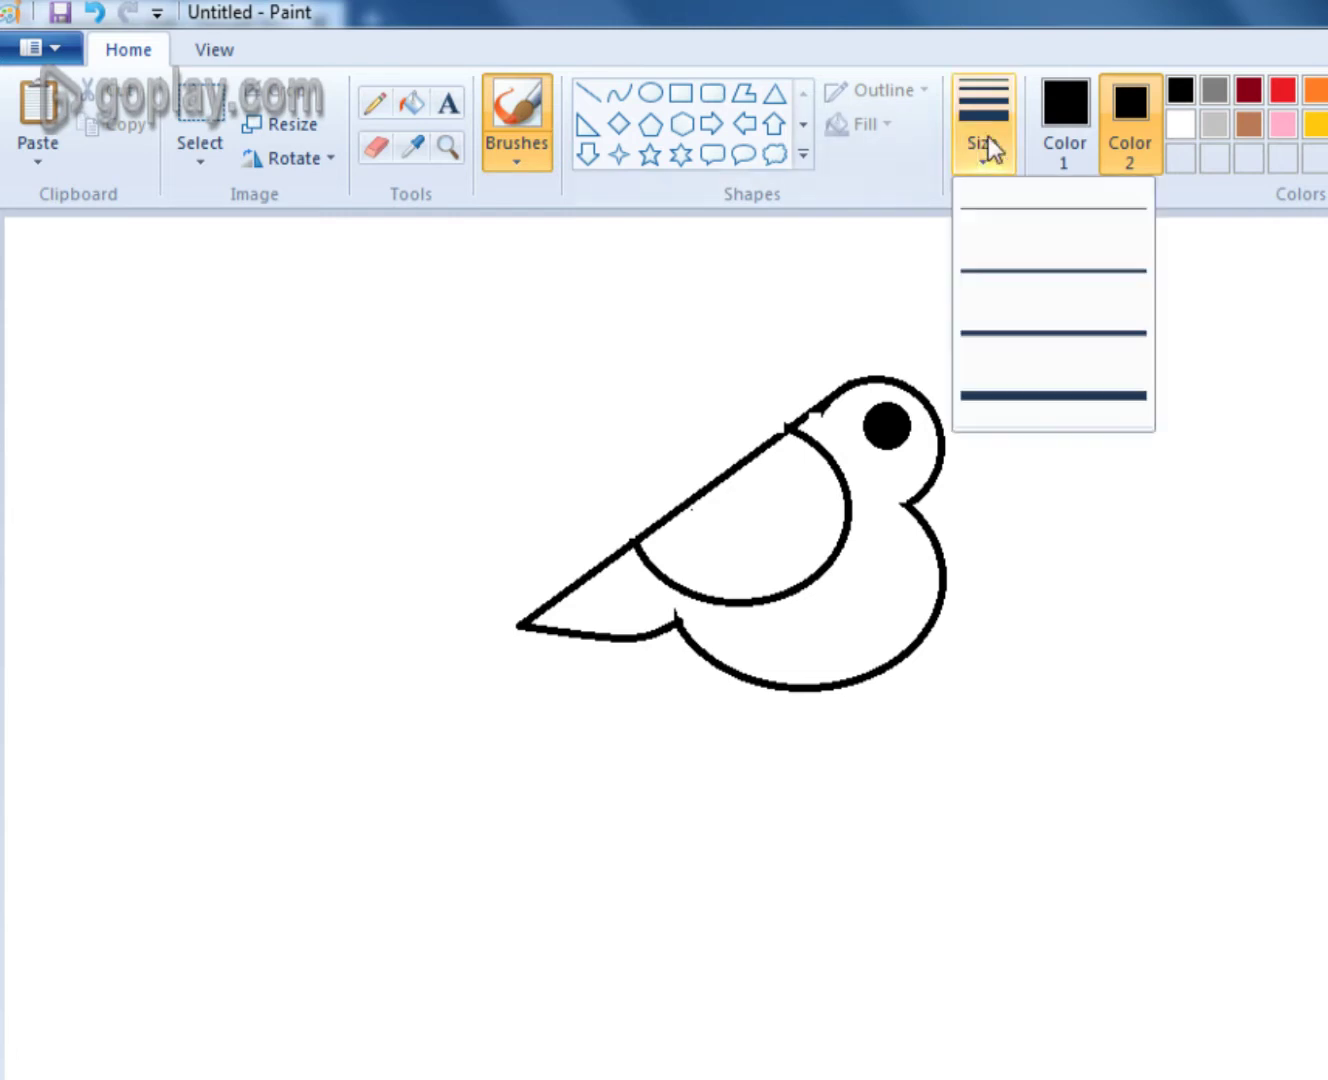
pyautogui.click(1036, 369)
pyautogui.click(1064, 118)
pyautogui.click(1181, 125)
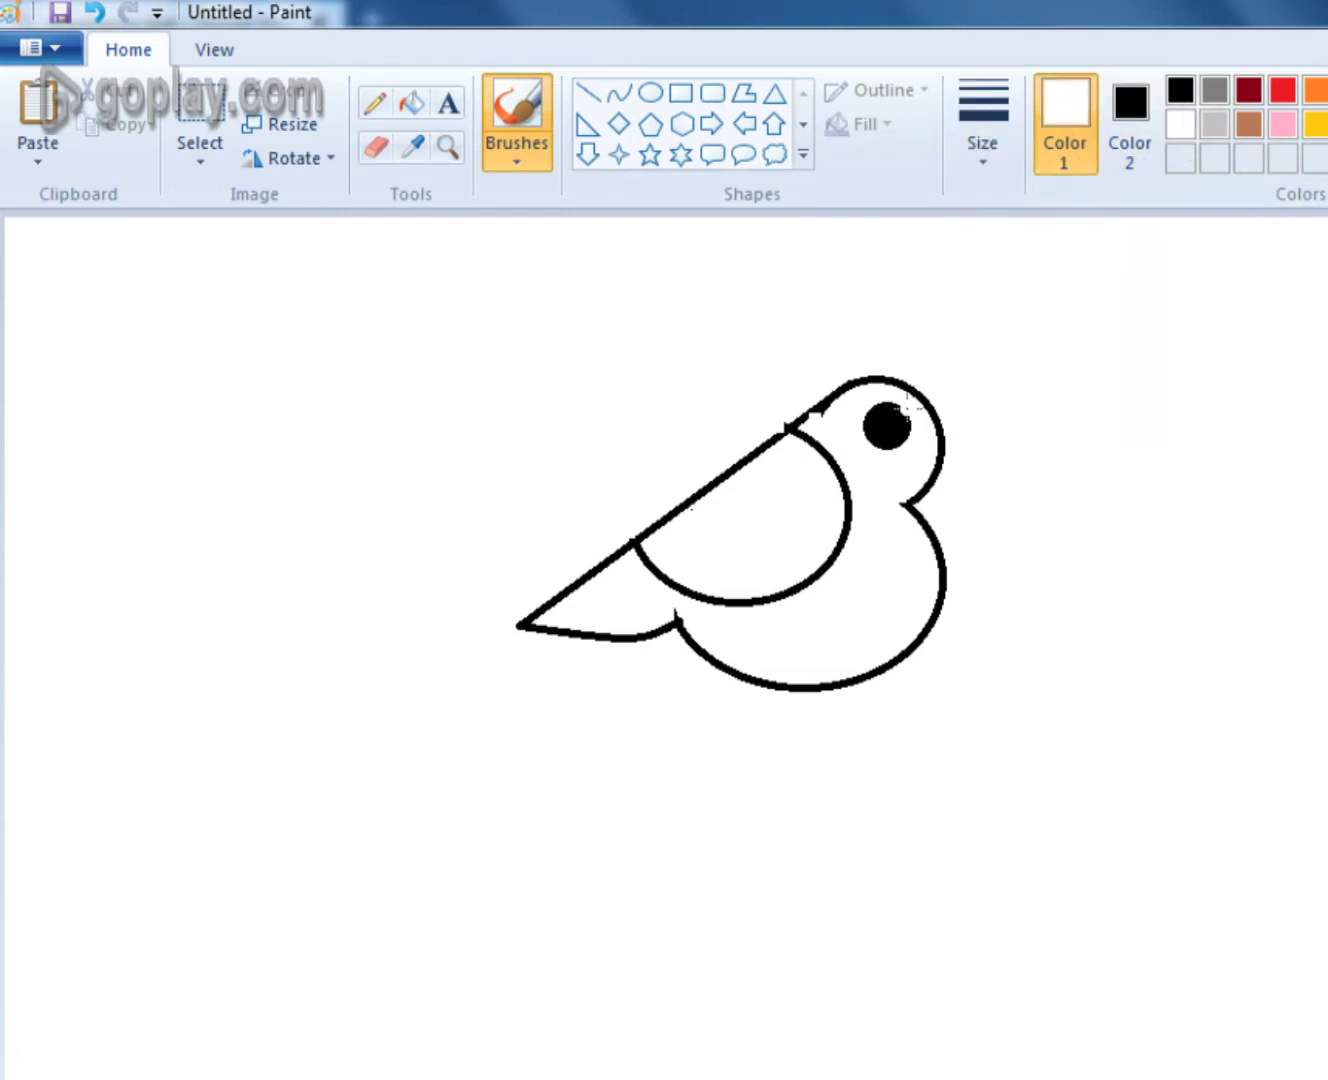
pyautogui.click(988, 146)
pyautogui.click(966, 125)
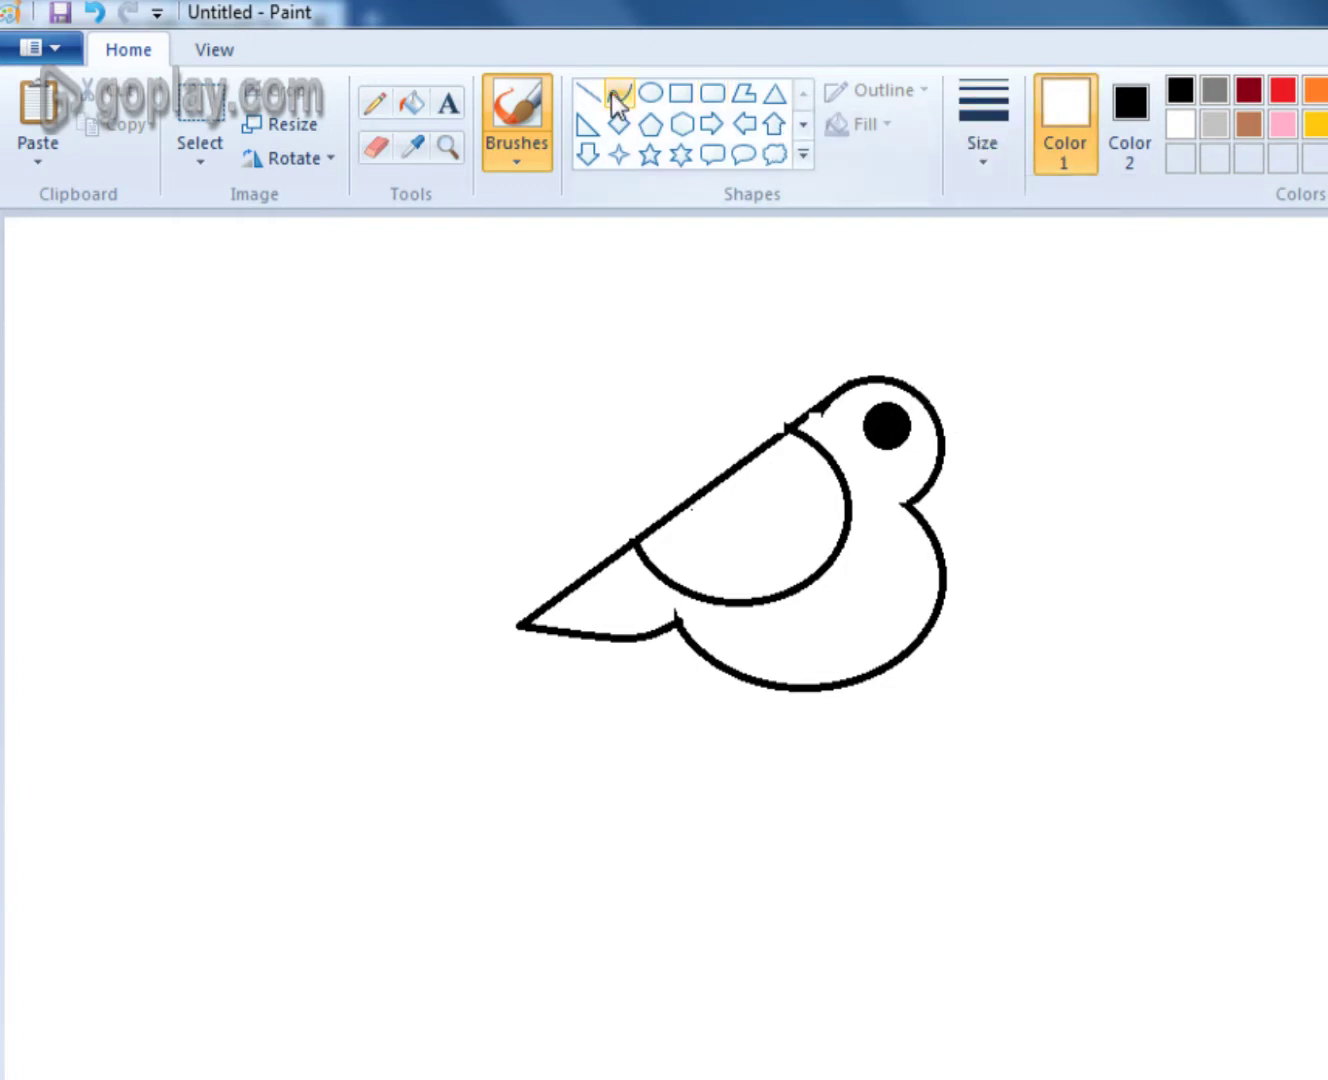
# Step: Draw a small white circle with a solid white fill inside the black eye as a highlight
pyautogui.click(681, 93)
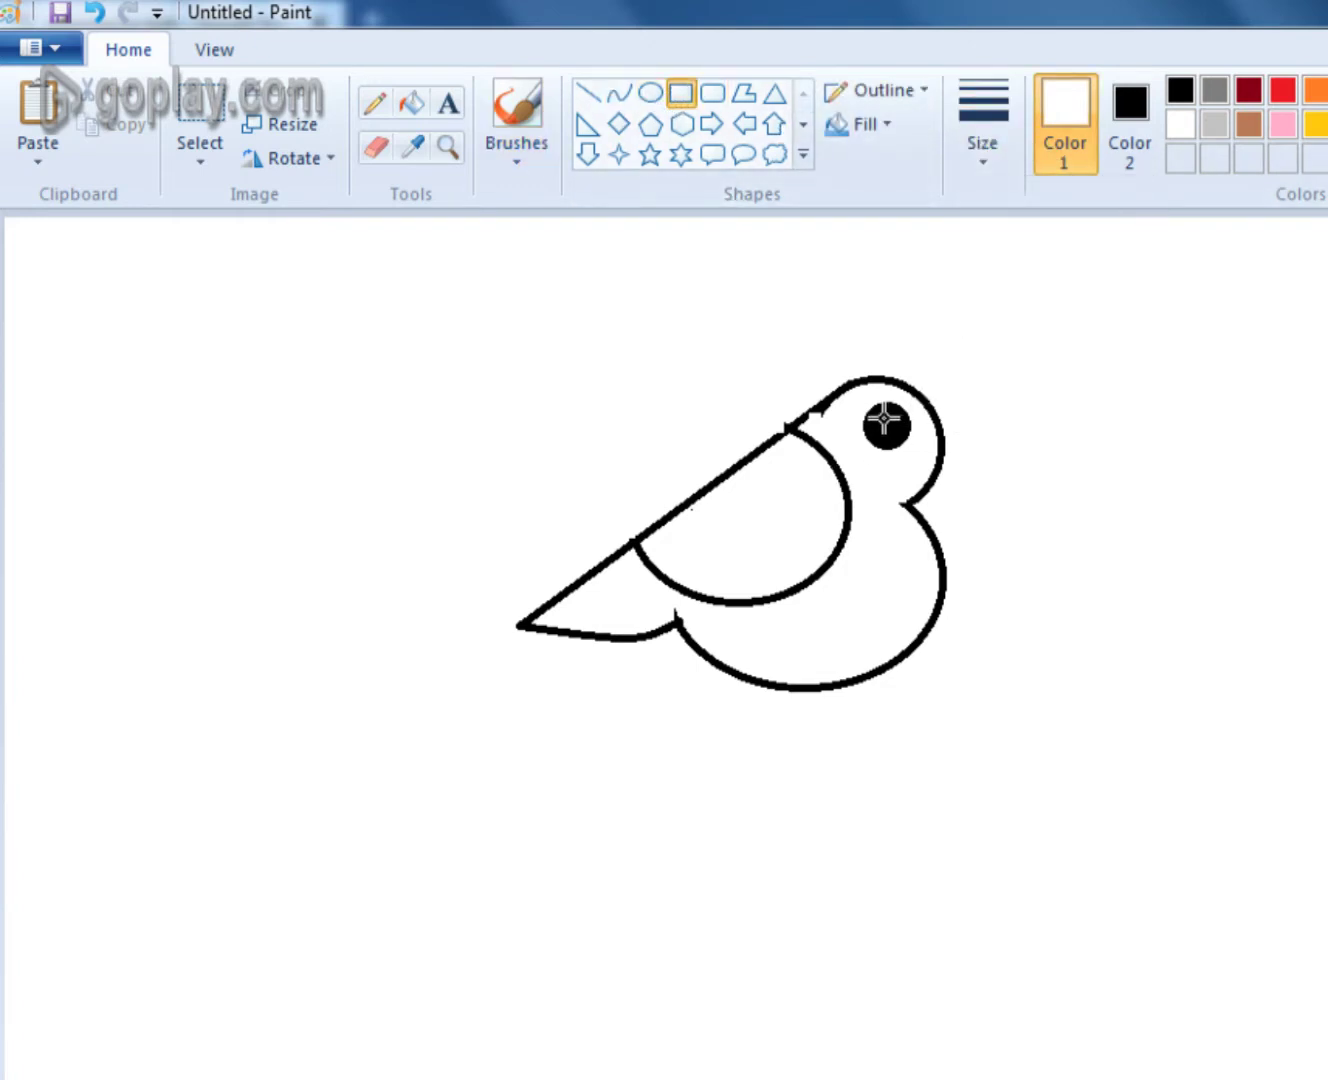
pyautogui.click(650, 94)
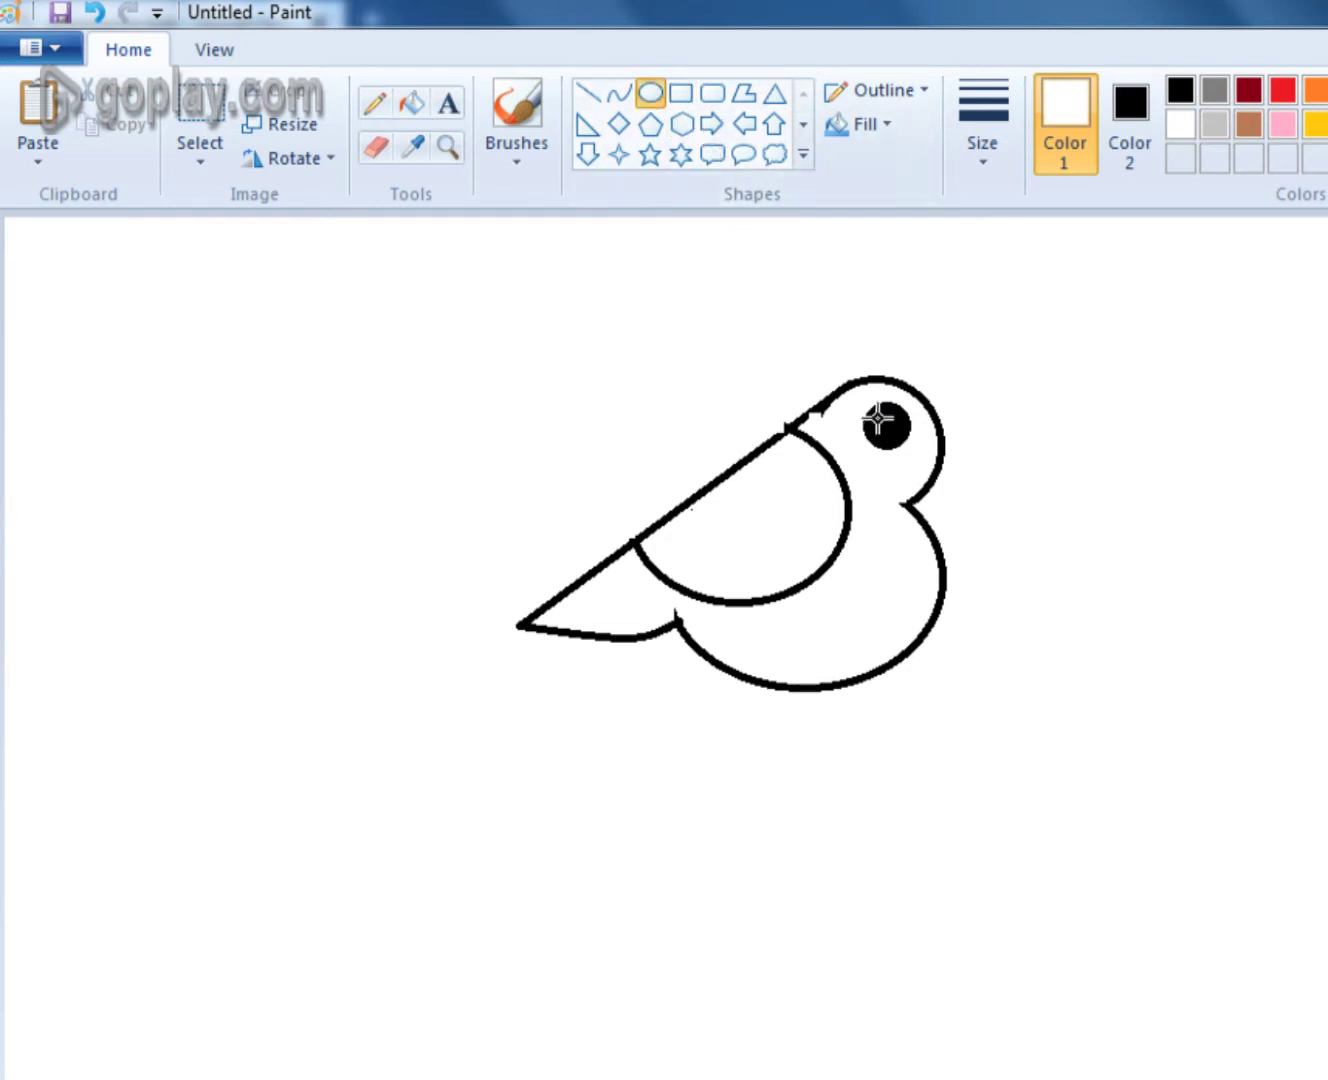
pyautogui.moveTo(879, 410); pyautogui.dragTo(900, 430)
pyautogui.click(1145, 128)
pyautogui.click(1181, 125)
pyautogui.click(863, 125)
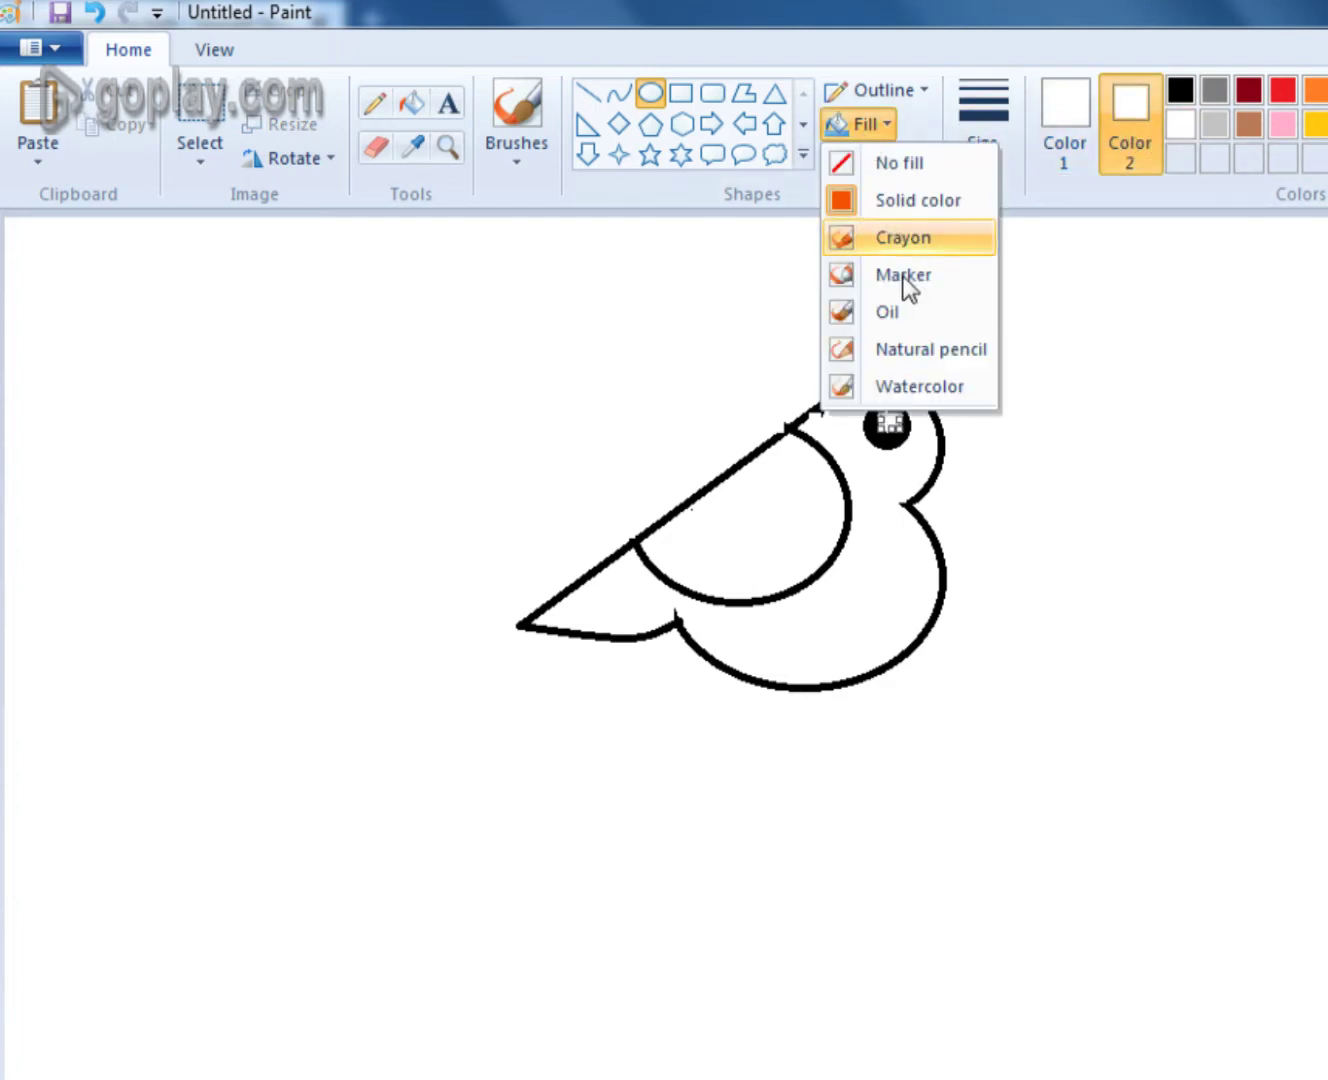
pyautogui.click(901, 204)
pyautogui.click(1100, 366)
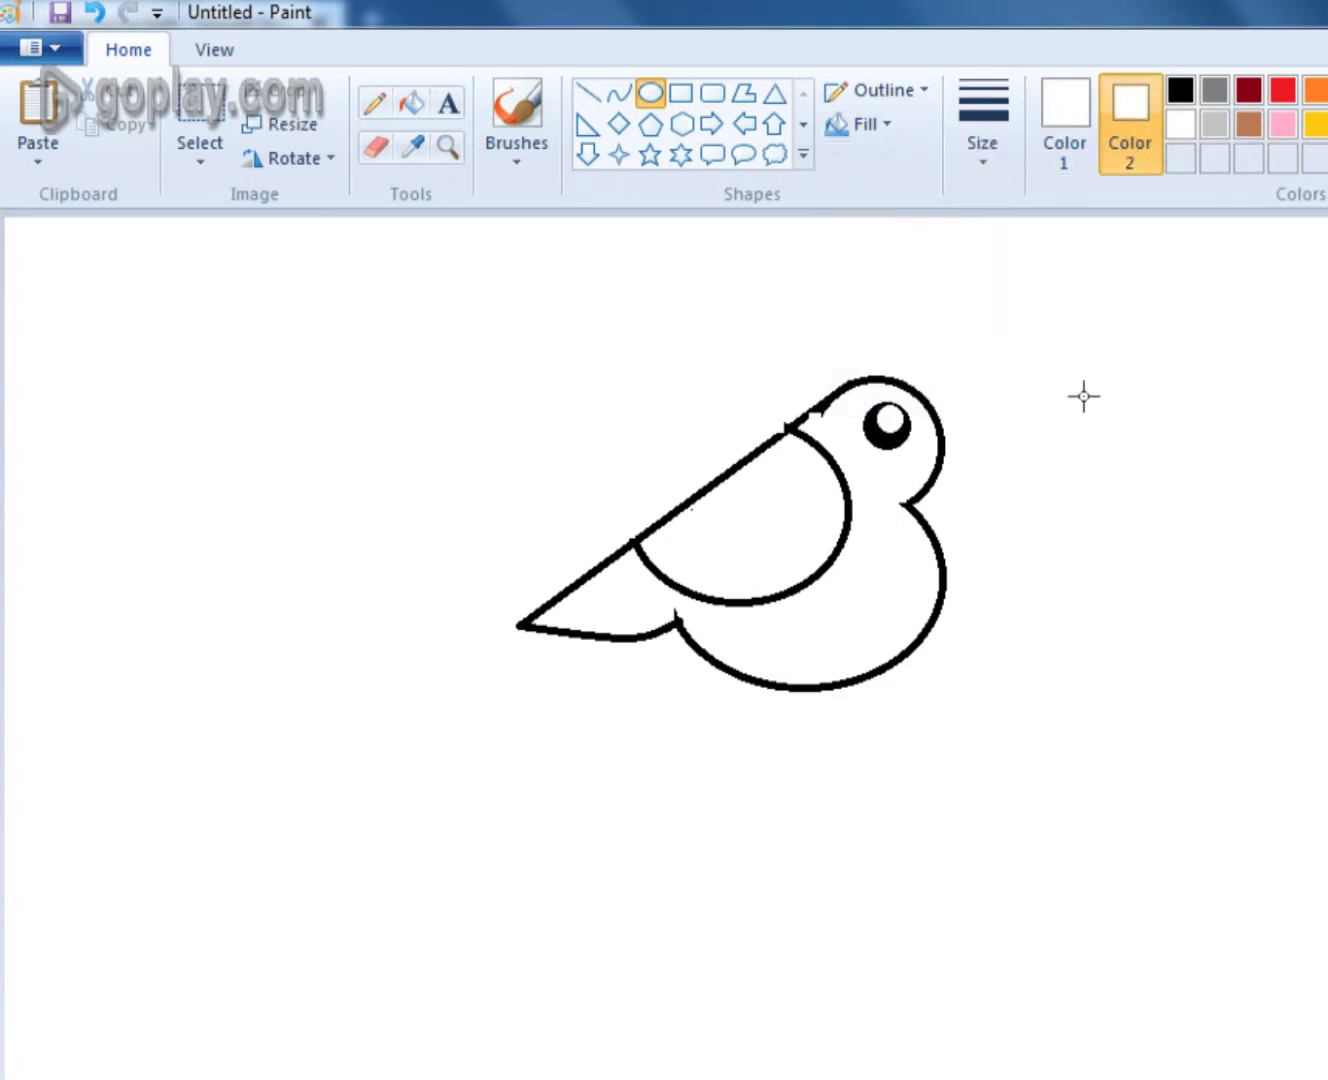
# Step: Draw a short vertical black line down from the body's underside as a leg, using the thickest line size
pyautogui.click(588, 94)
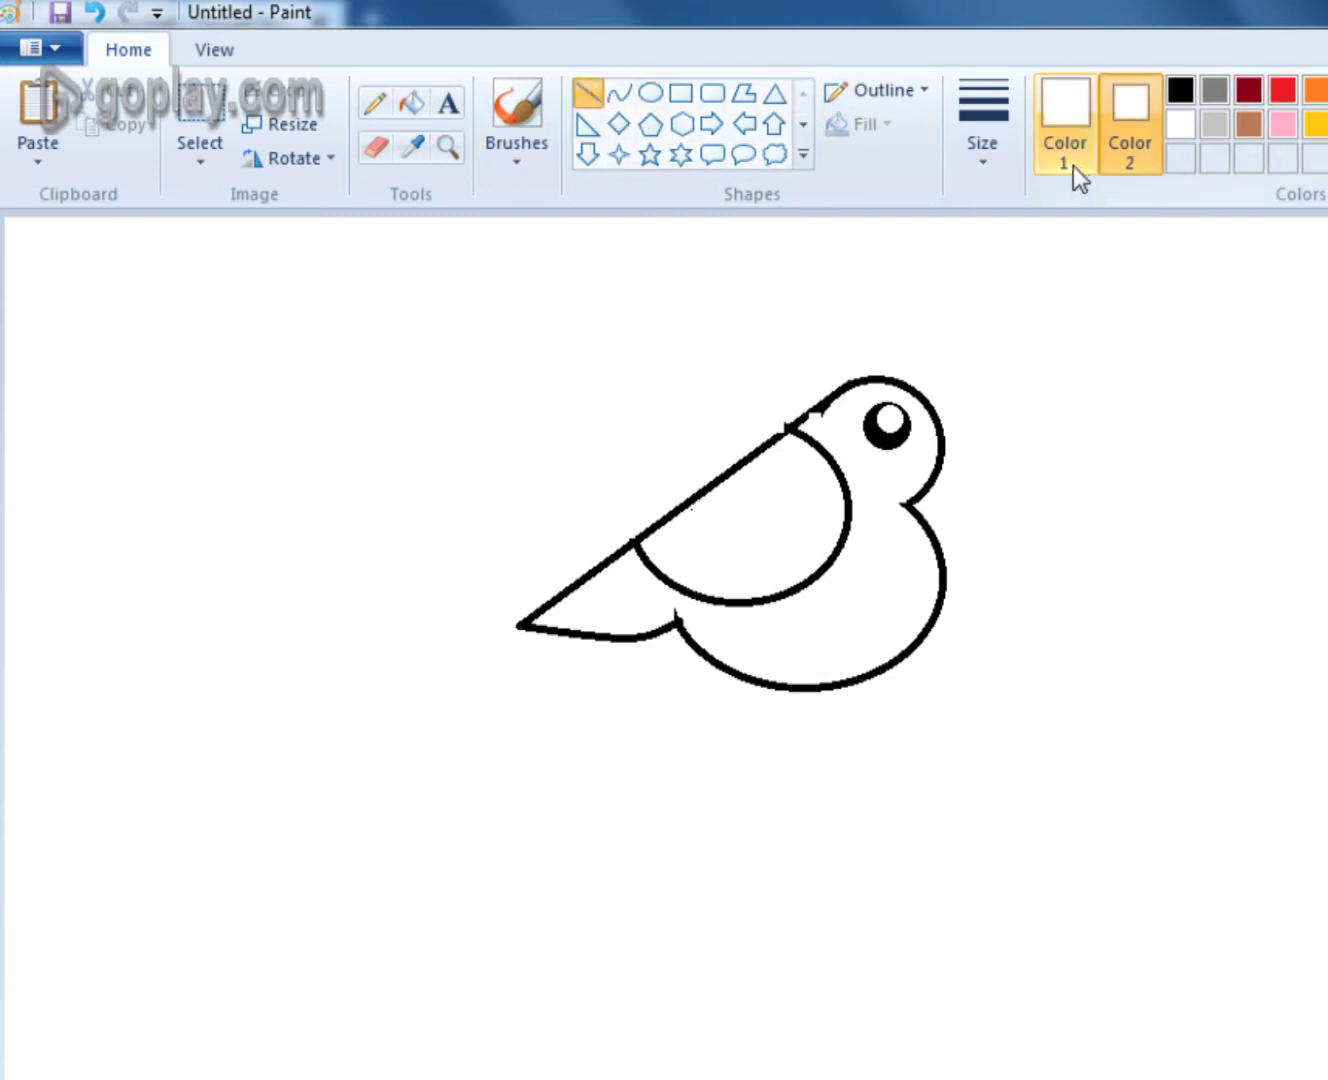
pyautogui.click(1077, 163)
pyautogui.click(1190, 99)
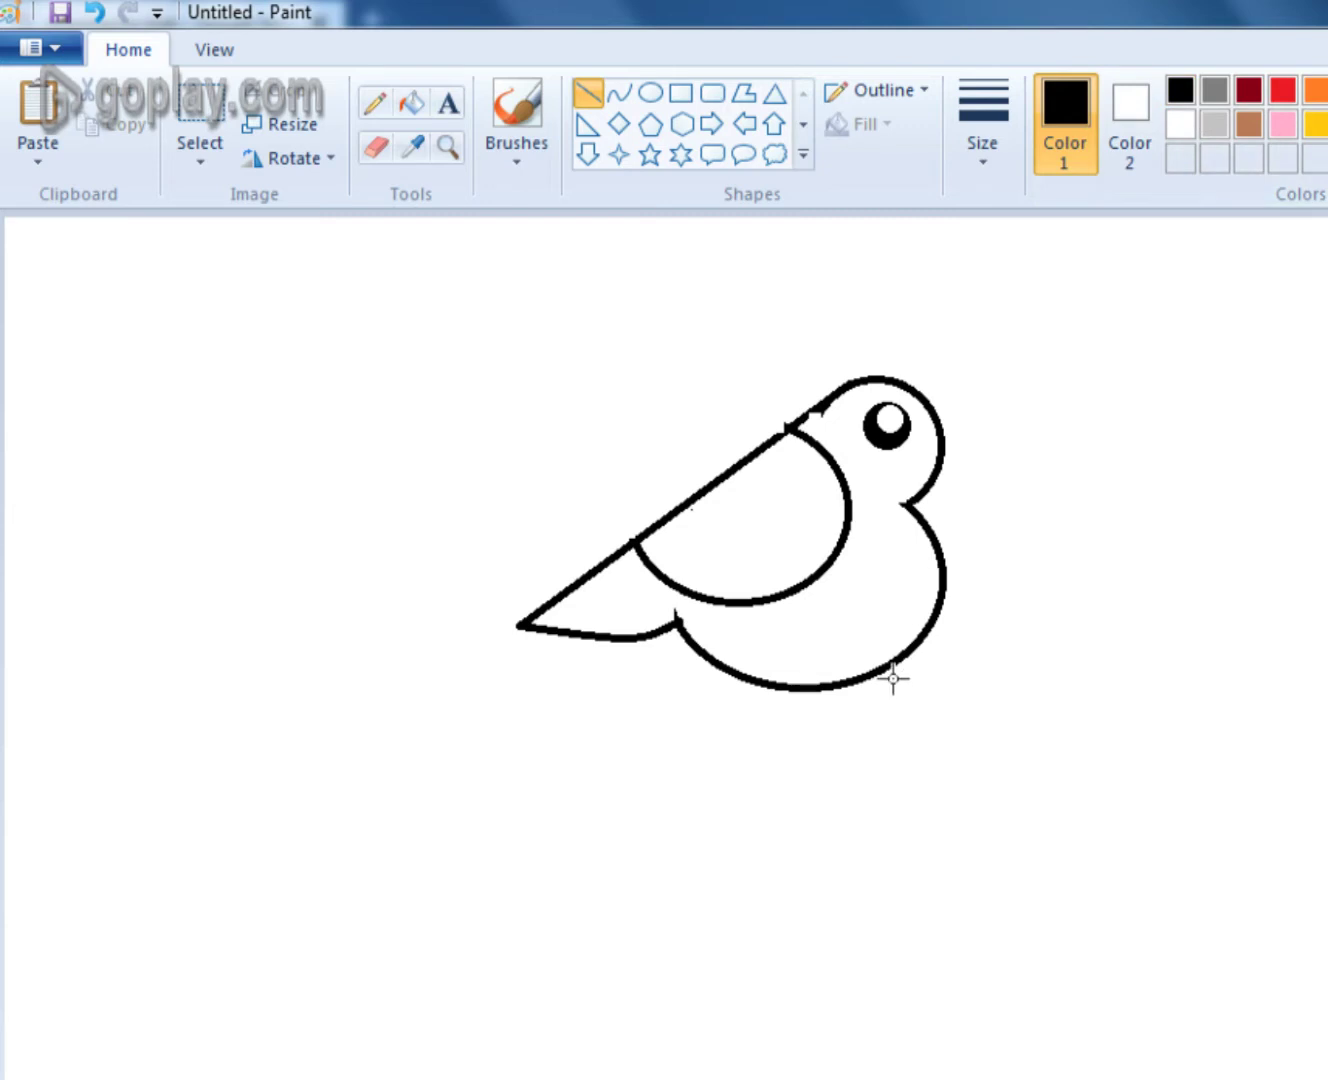
pyautogui.moveTo(857, 683); pyautogui.dragTo(857, 716)
pyautogui.click(987, 113)
pyautogui.click(1023, 383)
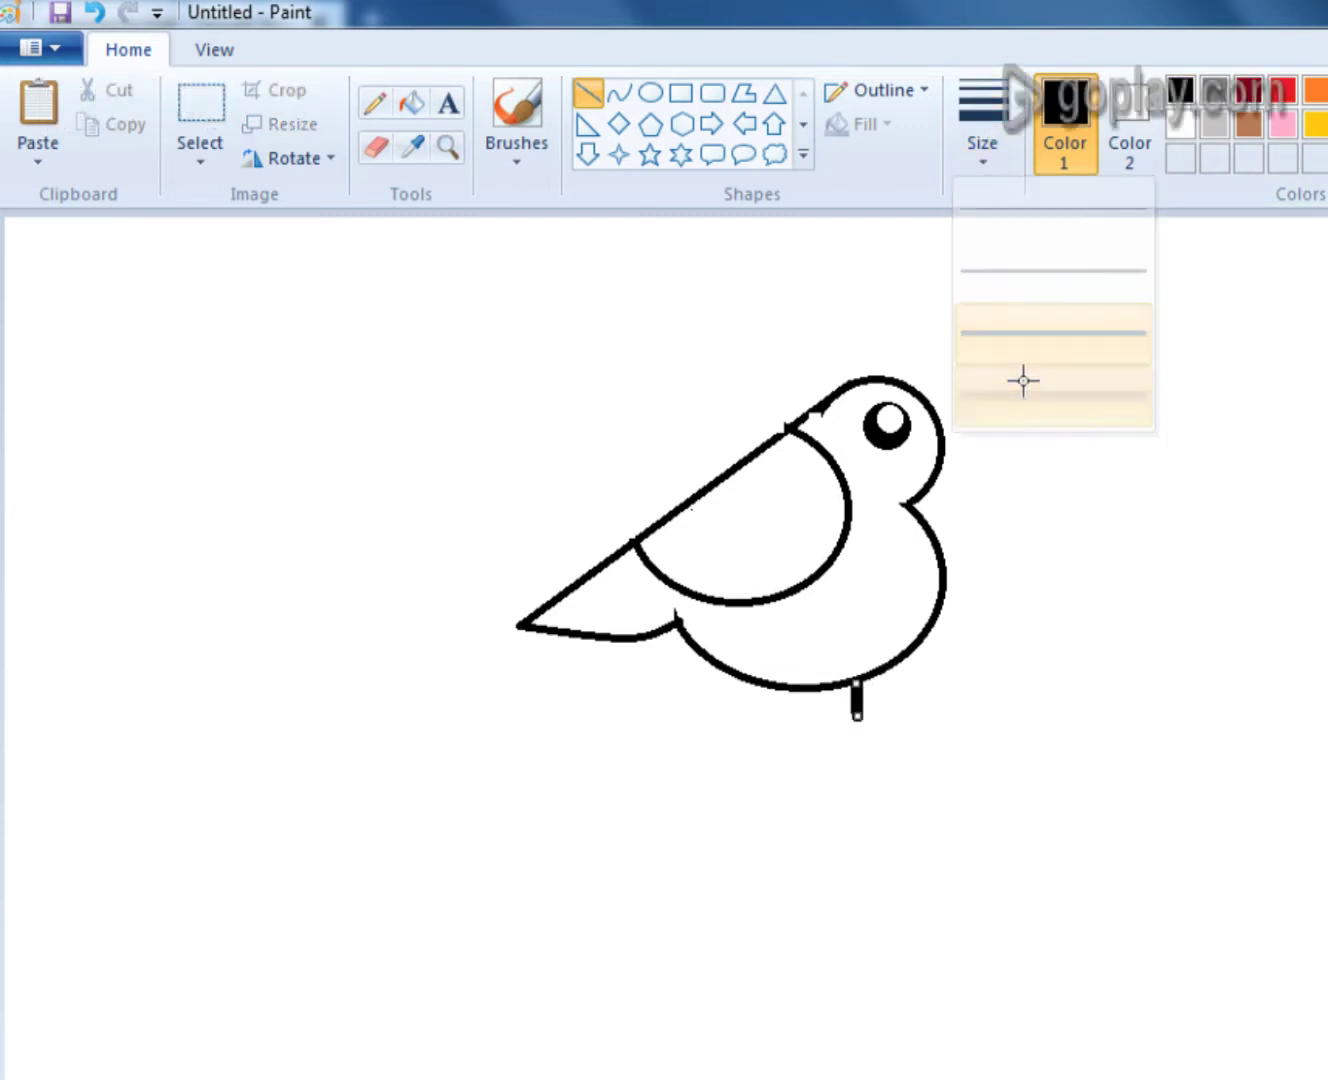
# Step: Draw a black curve below the leg as the foot, in the second-thickest line size, with its middle bent up to the leg's end
pyautogui.click(620, 94)
pyautogui.moveTo(821, 741); pyautogui.dragTo(908, 739)
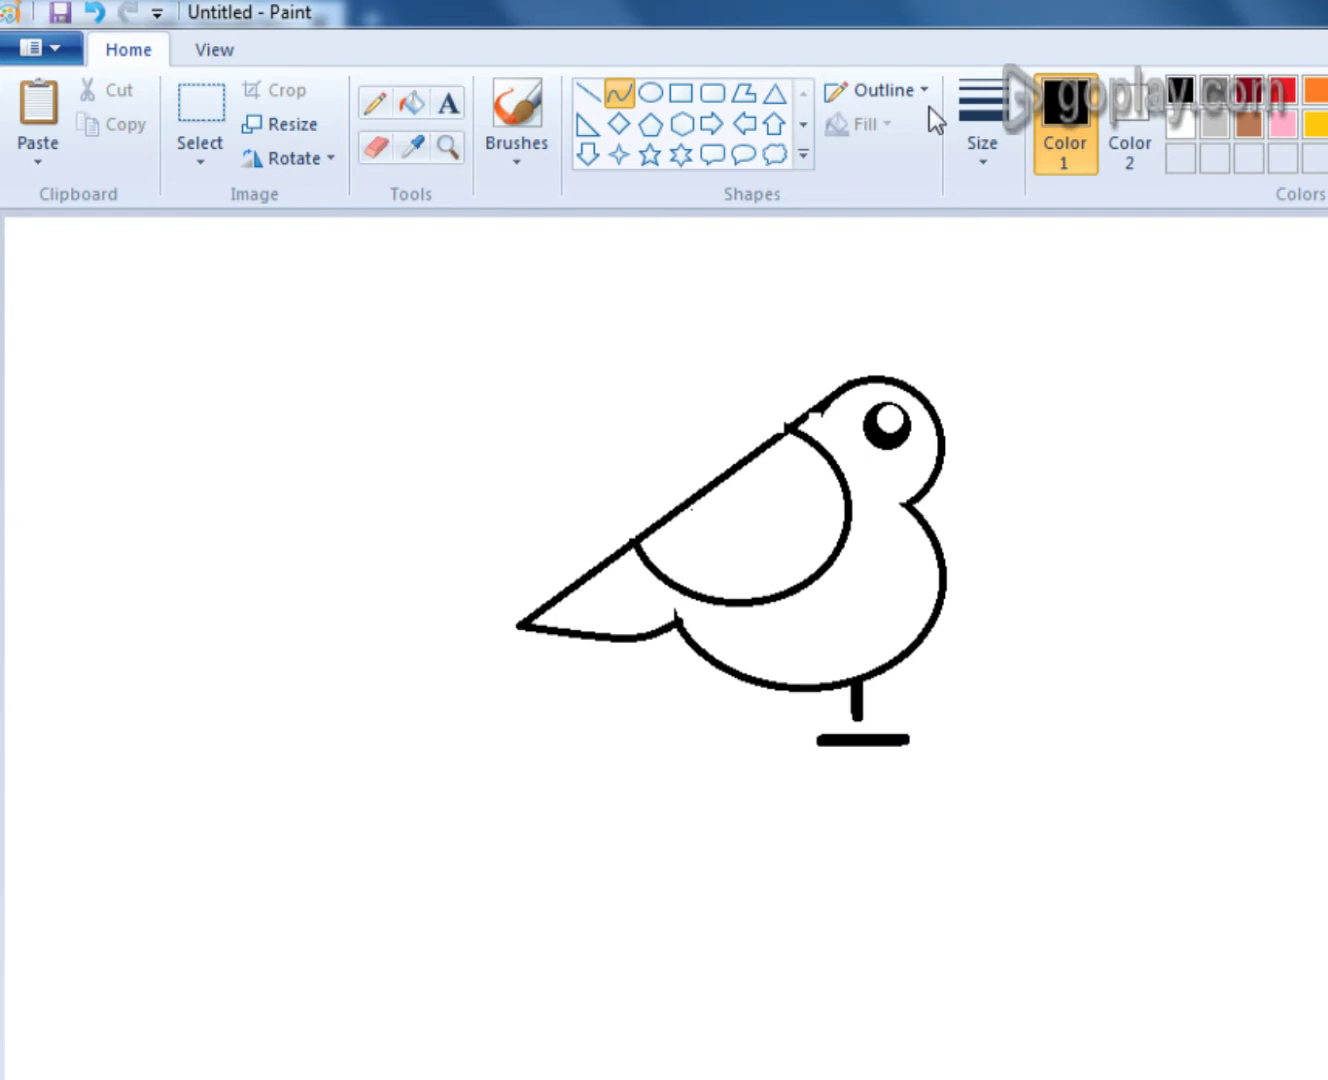
pyautogui.click(983, 125)
pyautogui.click(1059, 325)
pyautogui.moveTo(860, 737); pyautogui.dragTo(860, 716)
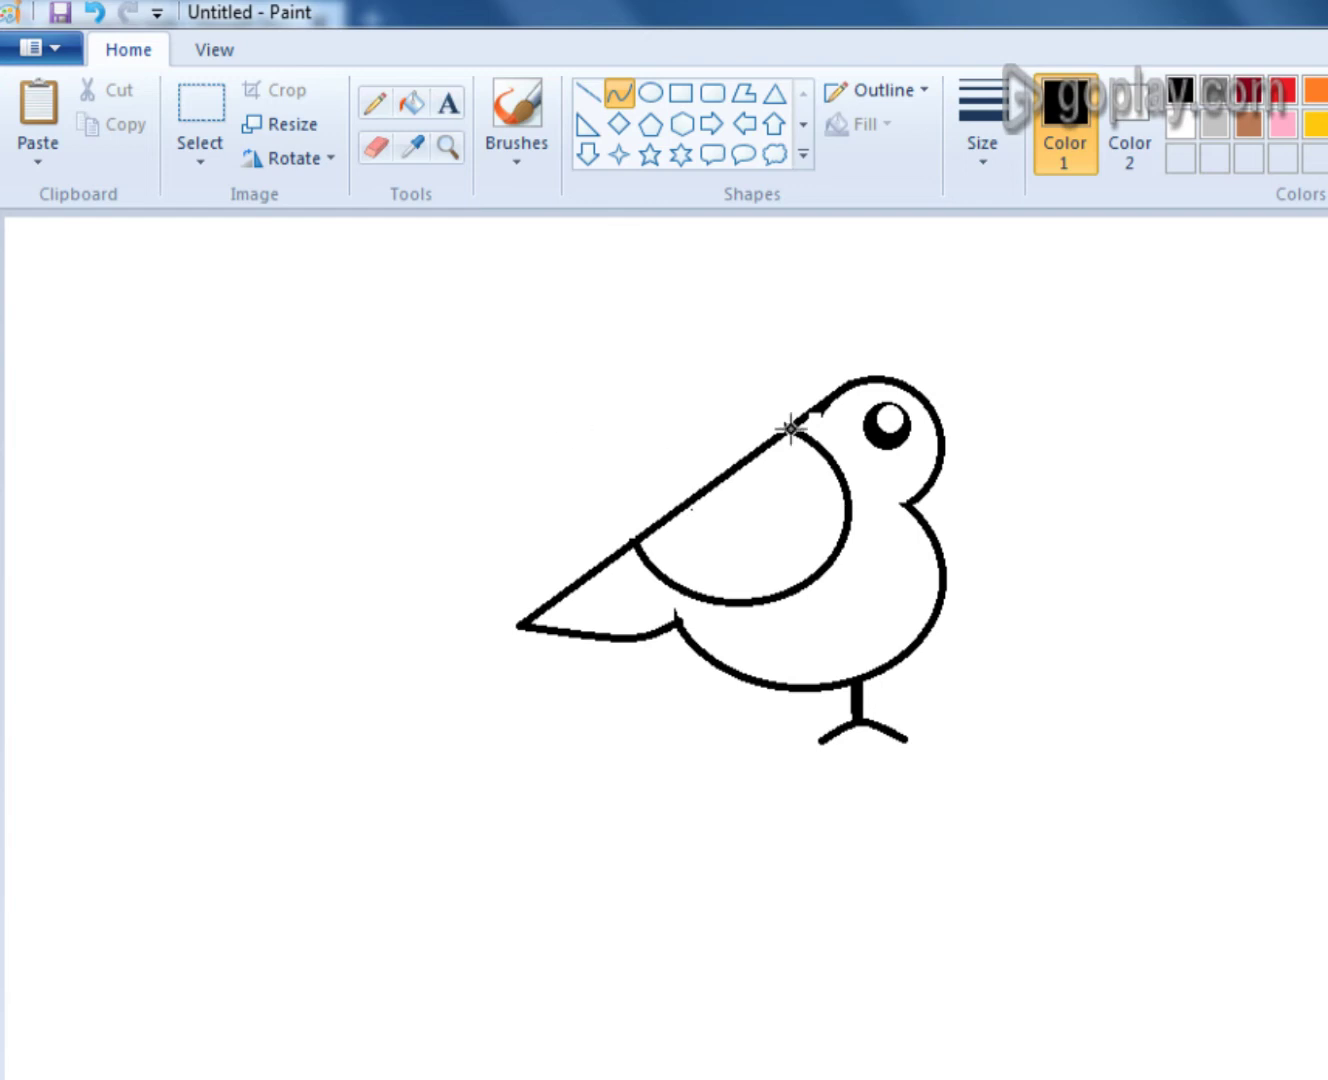
# Step: Close the gap in the back outline between the wing's upper end and the head with a short black line
pyautogui.click(589, 97)
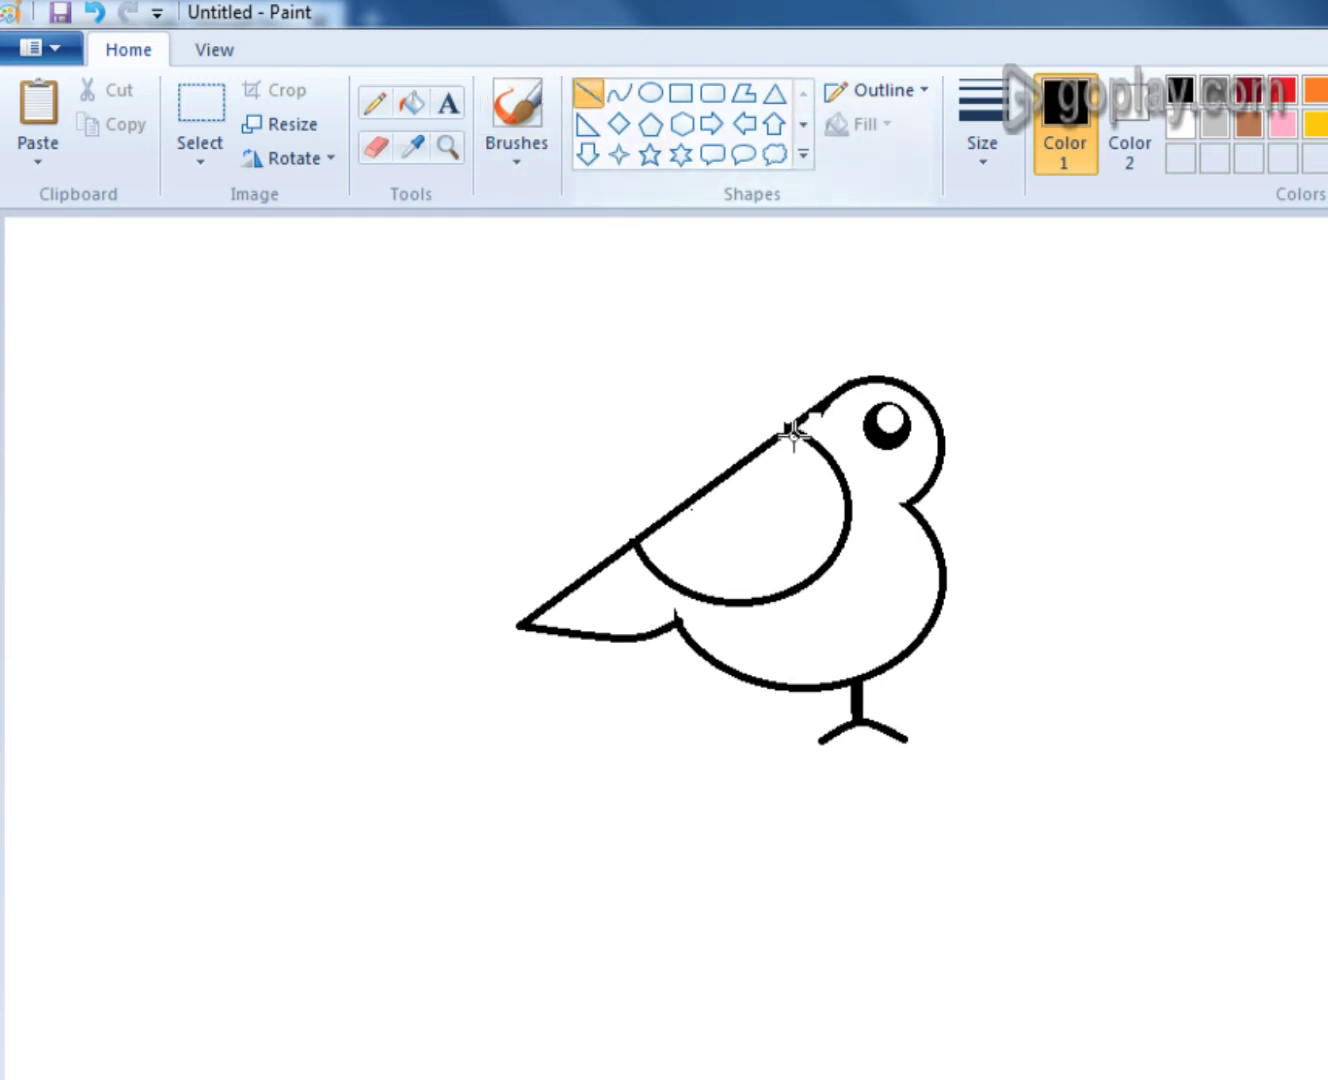
pyautogui.moveTo(780, 431); pyautogui.dragTo(826, 400)
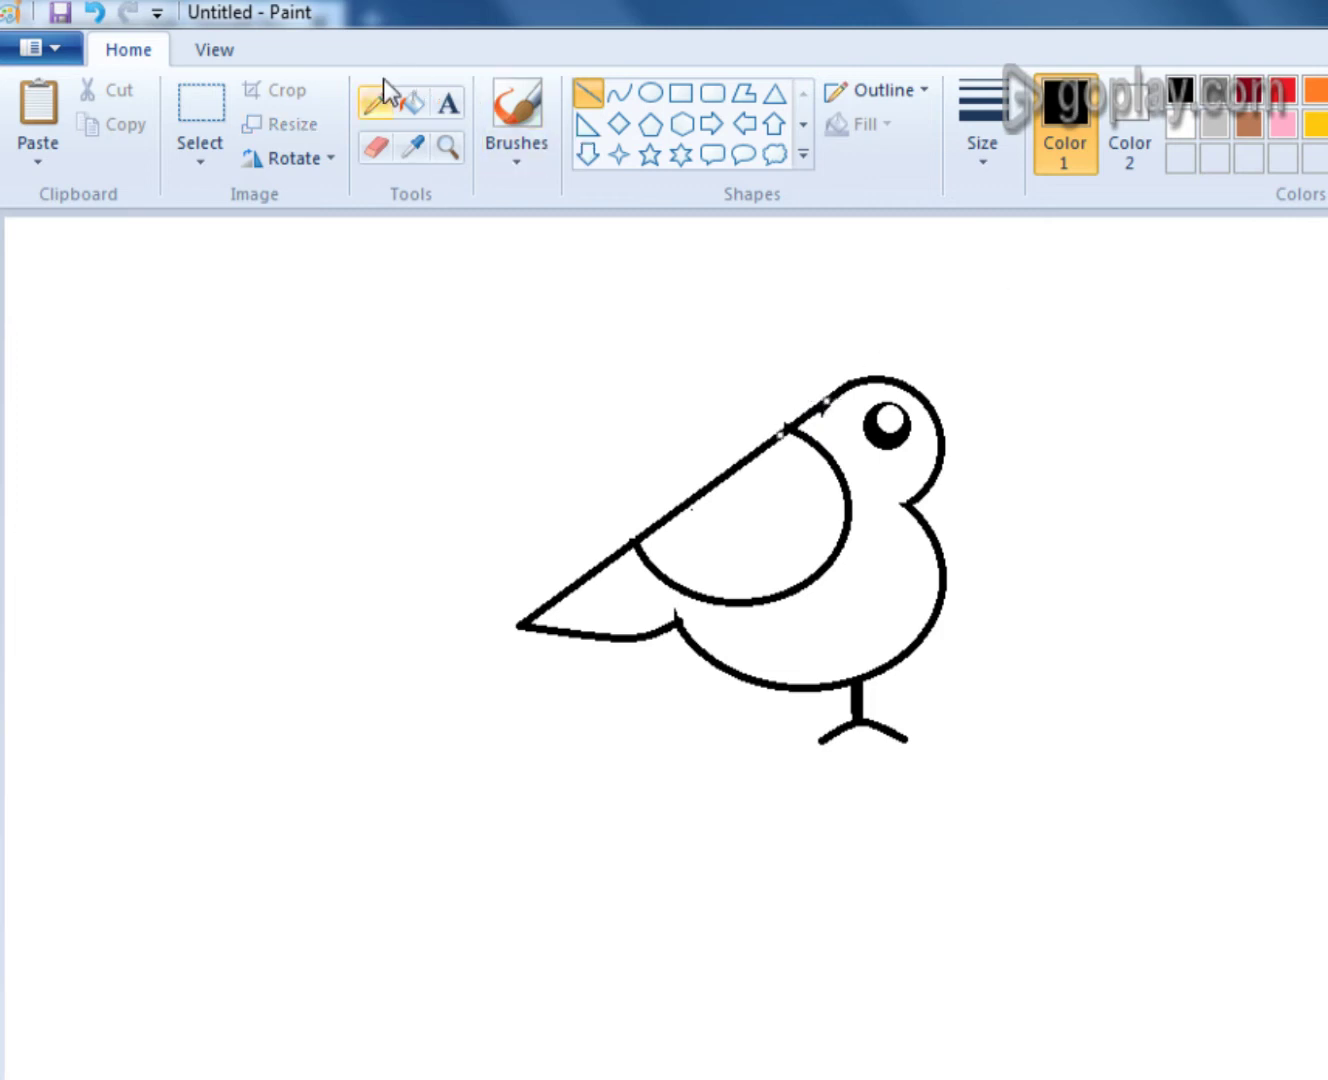
# Step: Fill the bird's body light blue and the wing with a darker blue of hue 128, saturation 158, luminosity 145
pyautogui.click(409, 106)
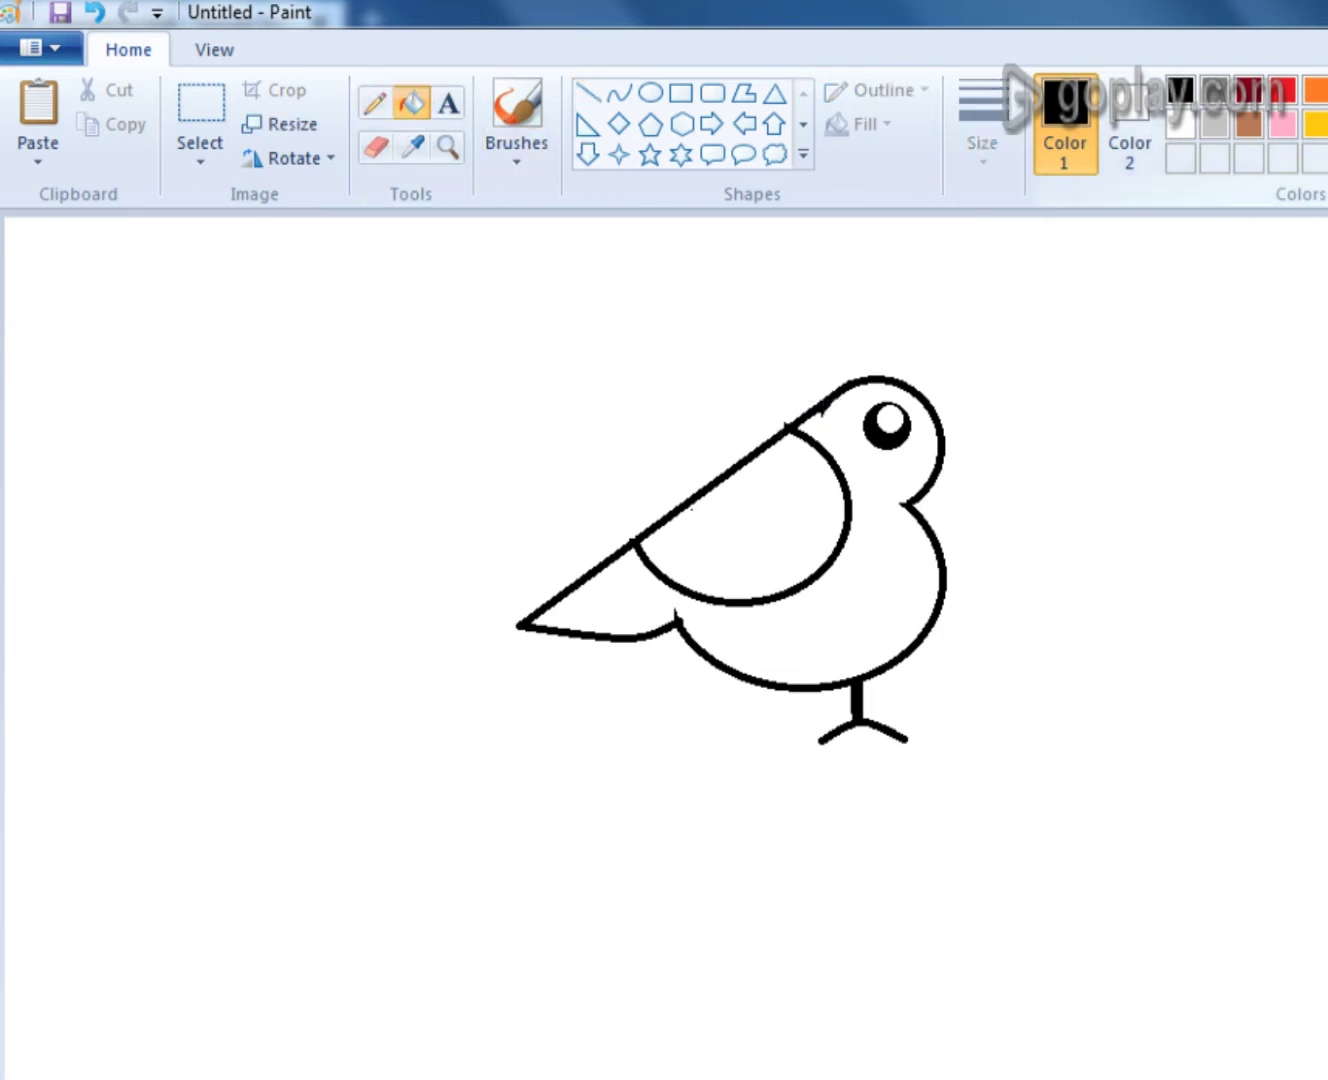
pyautogui.click(876, 543)
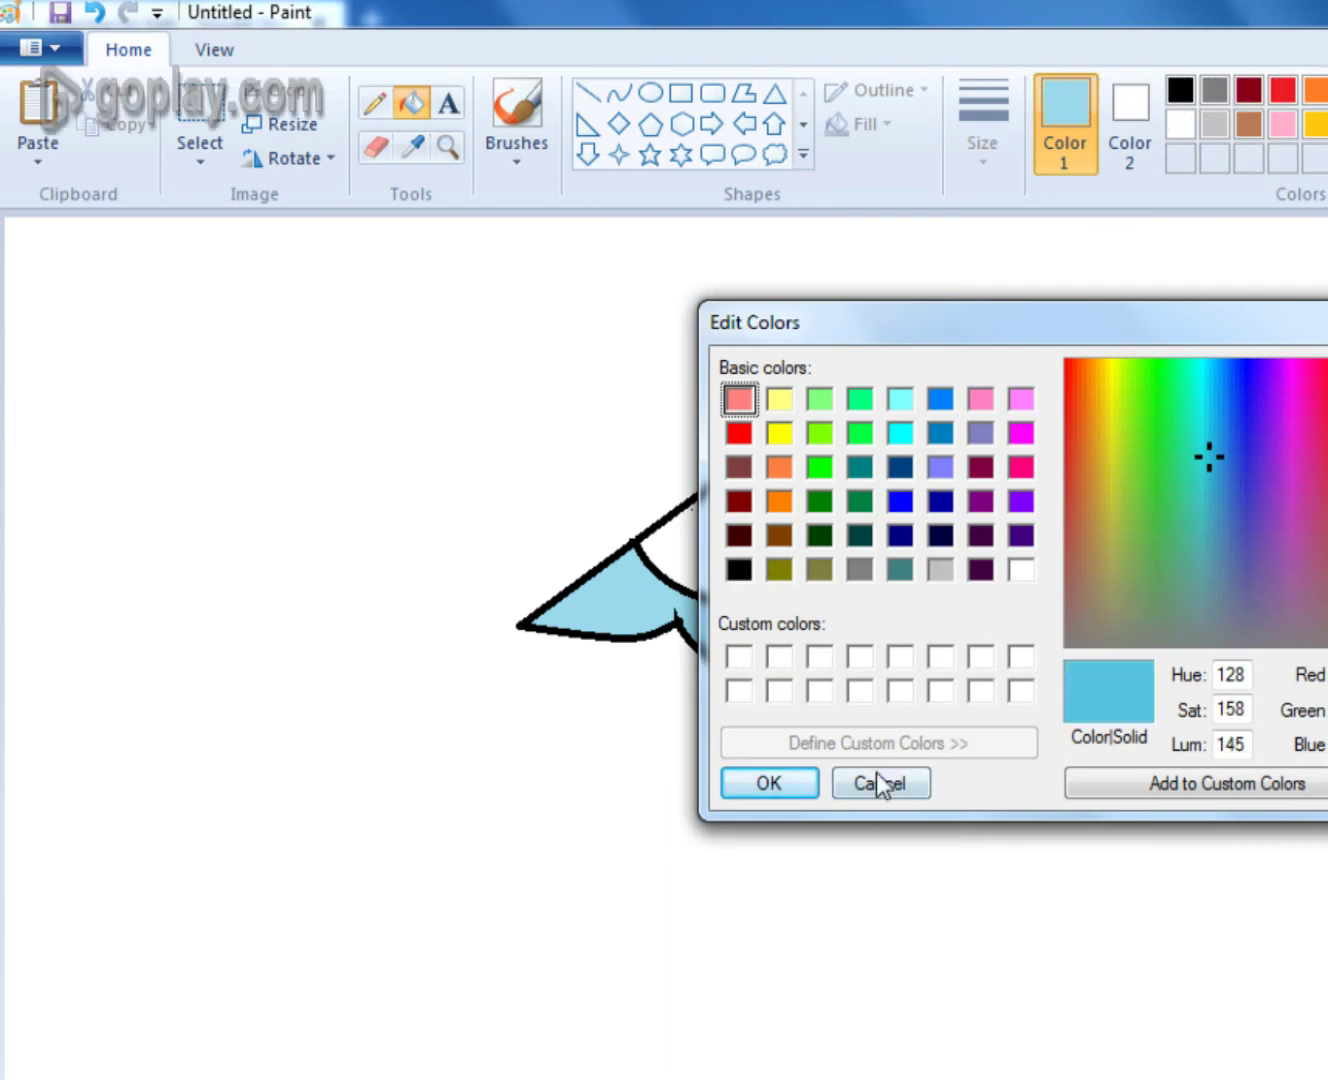
pyautogui.click(766, 784)
pyautogui.click(803, 511)
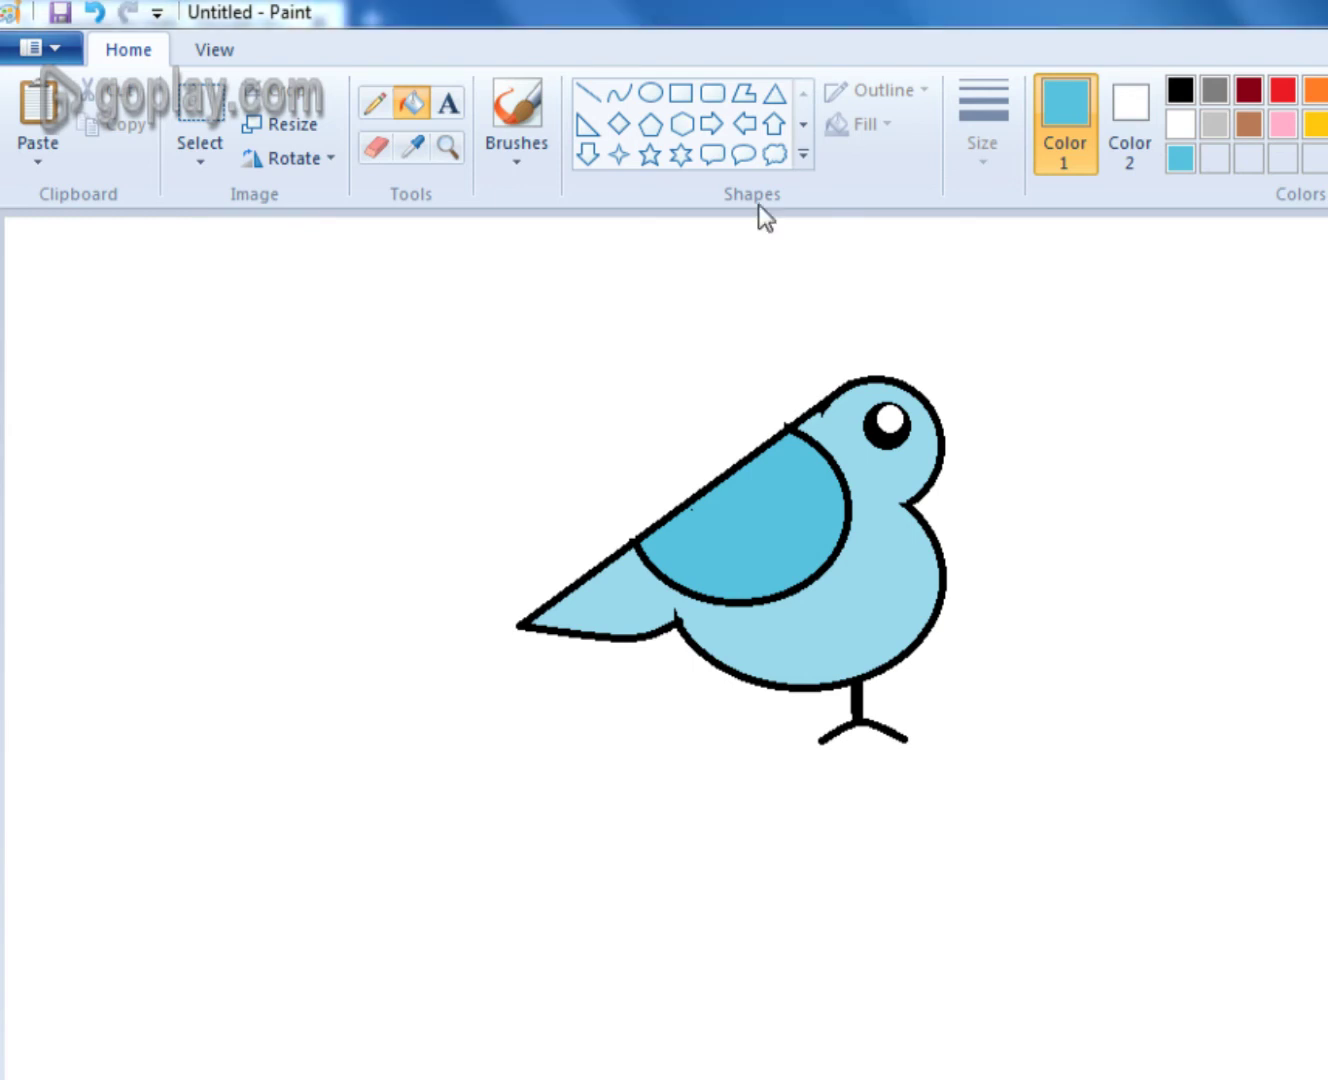
# Step: Draw a short, nearly horizontal black line outward from the head beside the eye as the beak's upper edge, using the second-thinnest line size
pyautogui.click(598, 93)
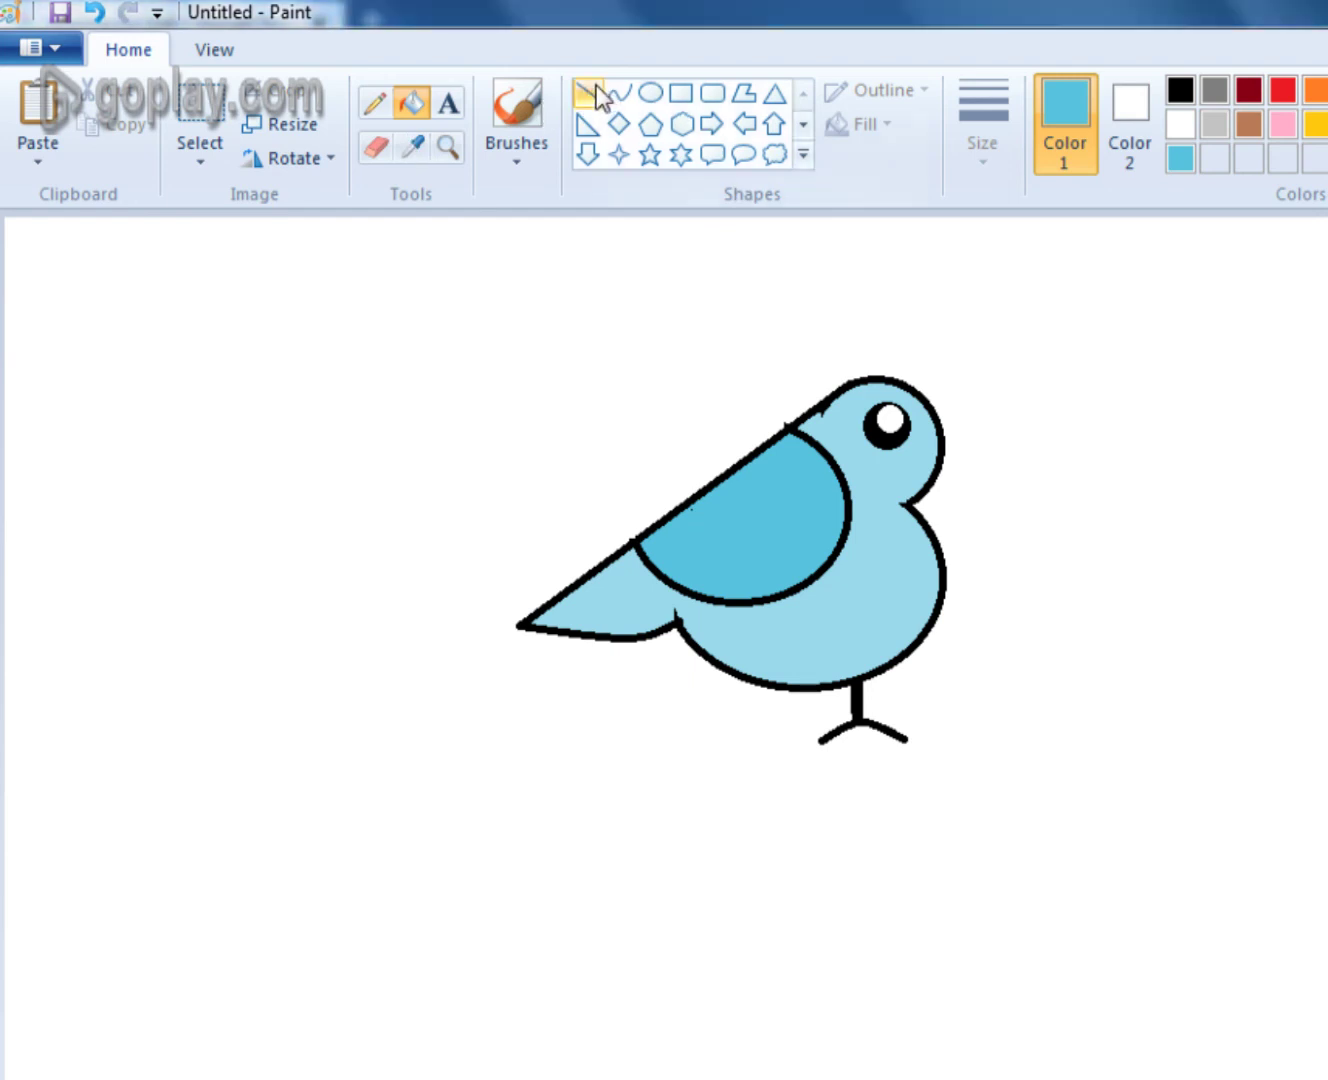
pyautogui.moveTo(921, 397); pyautogui.dragTo(957, 411)
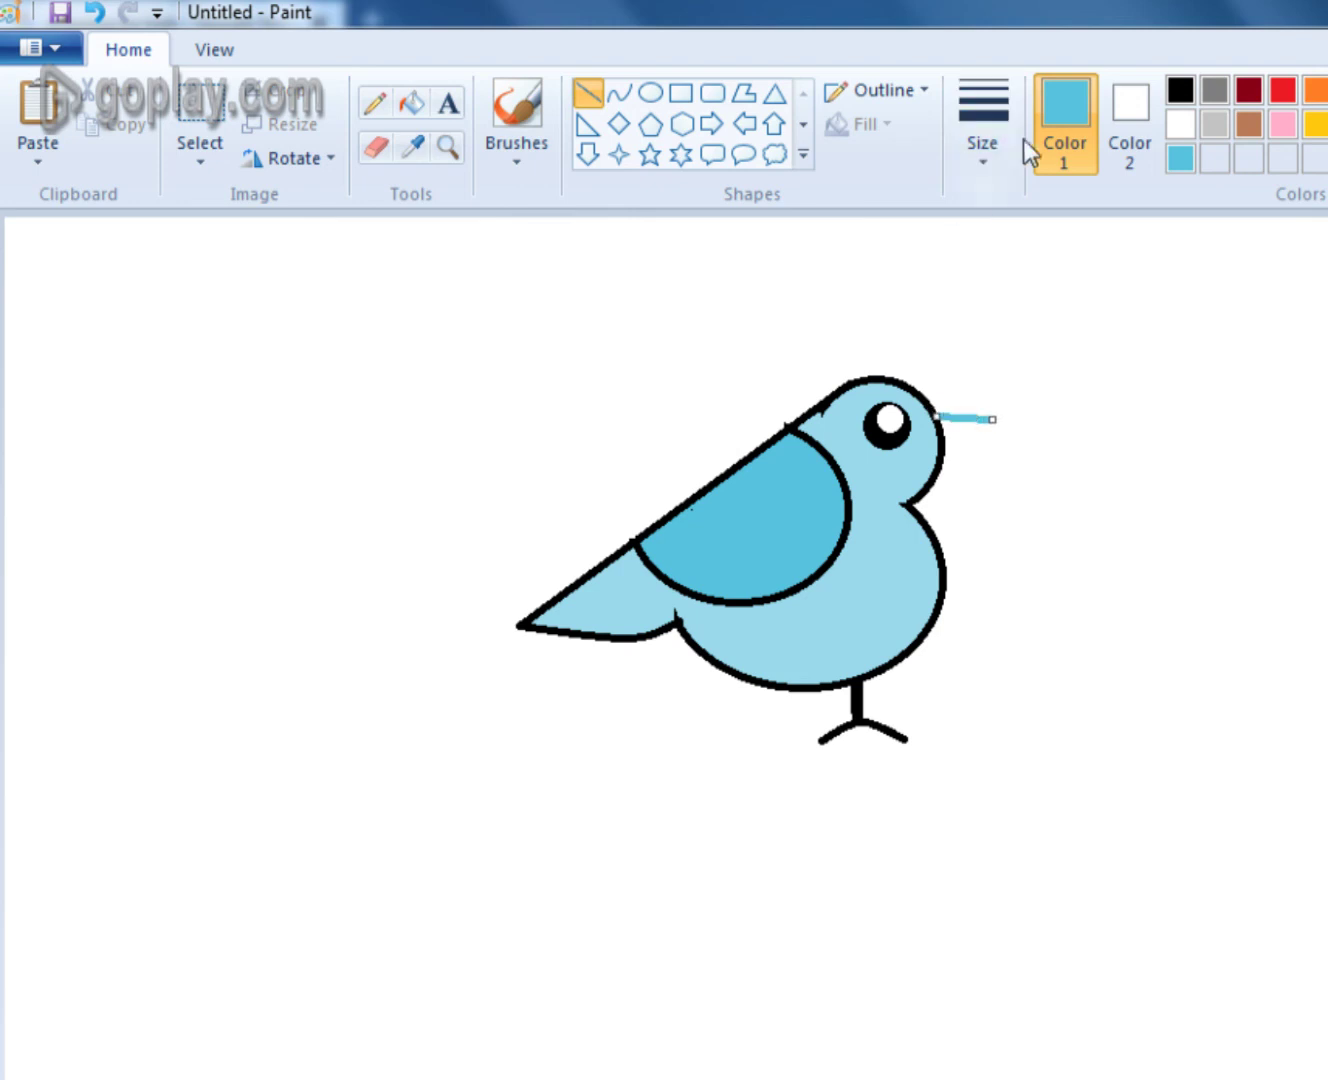
pyautogui.click(1180, 90)
pyautogui.click(990, 139)
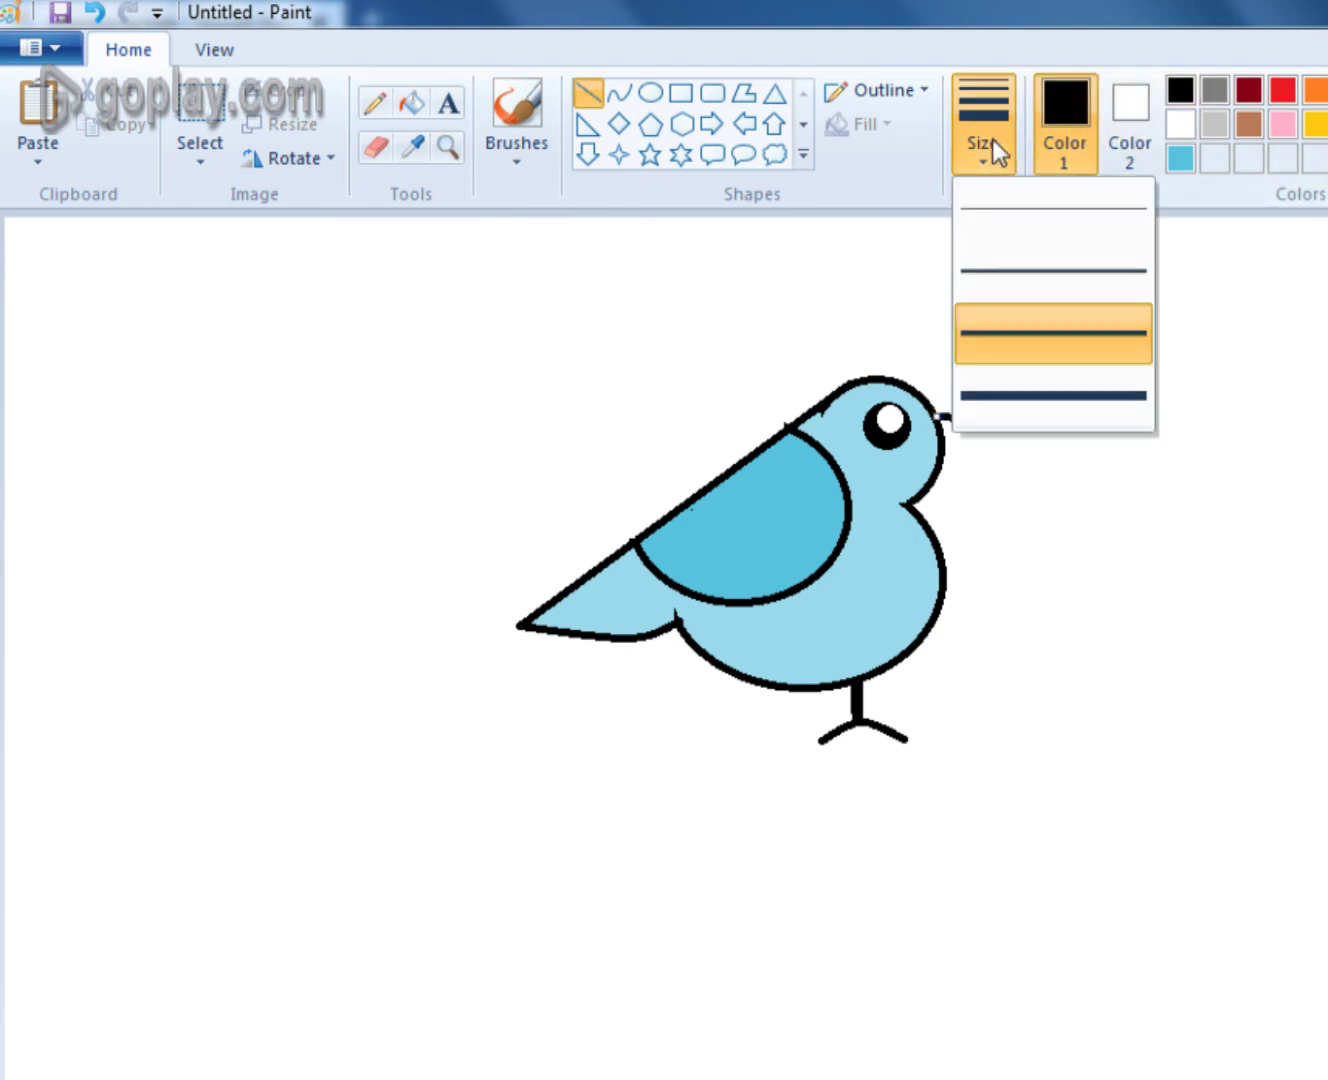
pyautogui.click(1014, 274)
pyautogui.moveTo(989, 419); pyautogui.dragTo(978, 415)
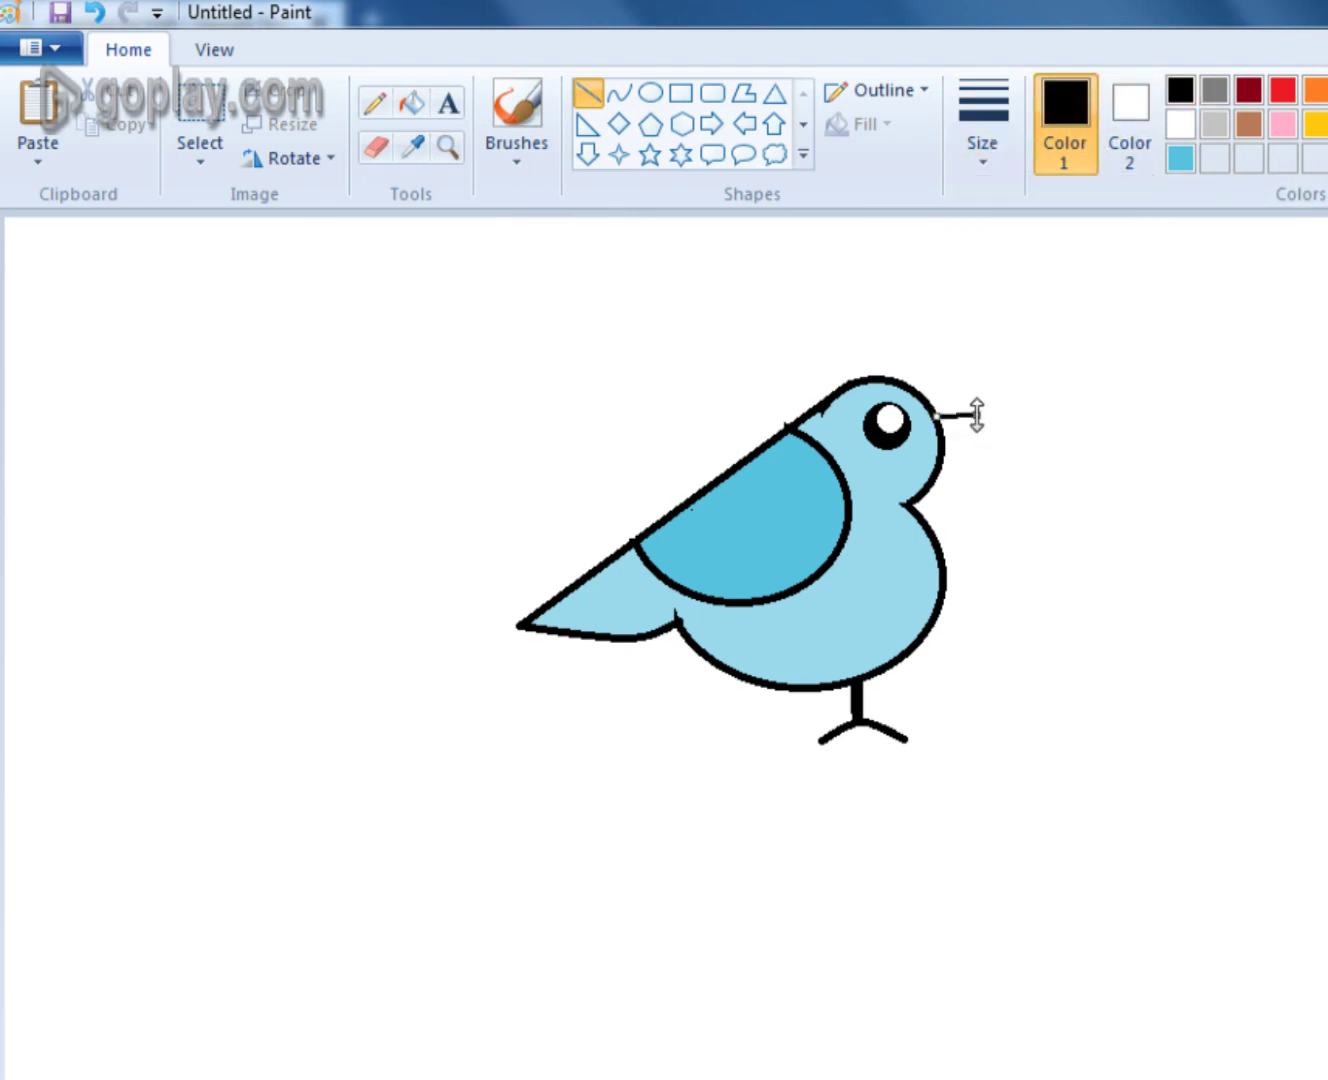
# Step: Draw the beak's lower edge as a slanted line from the head to the beak tip and fill the beak black
pyautogui.click(598, 106)
pyautogui.moveTo(941, 438); pyautogui.dragTo(977, 415)
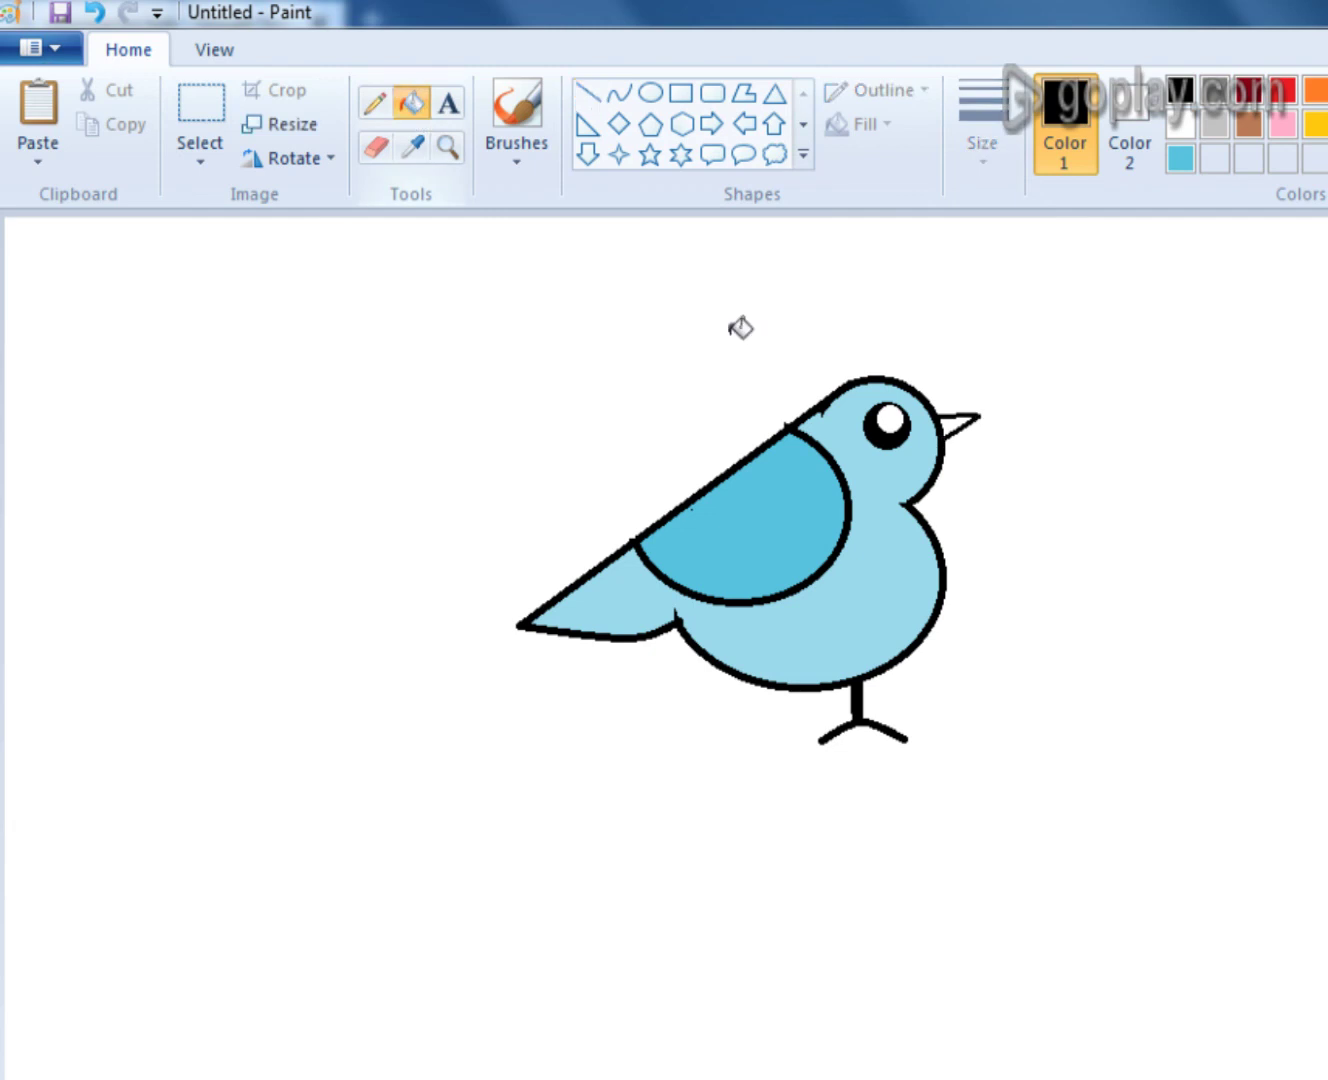
pyautogui.click(962, 420)
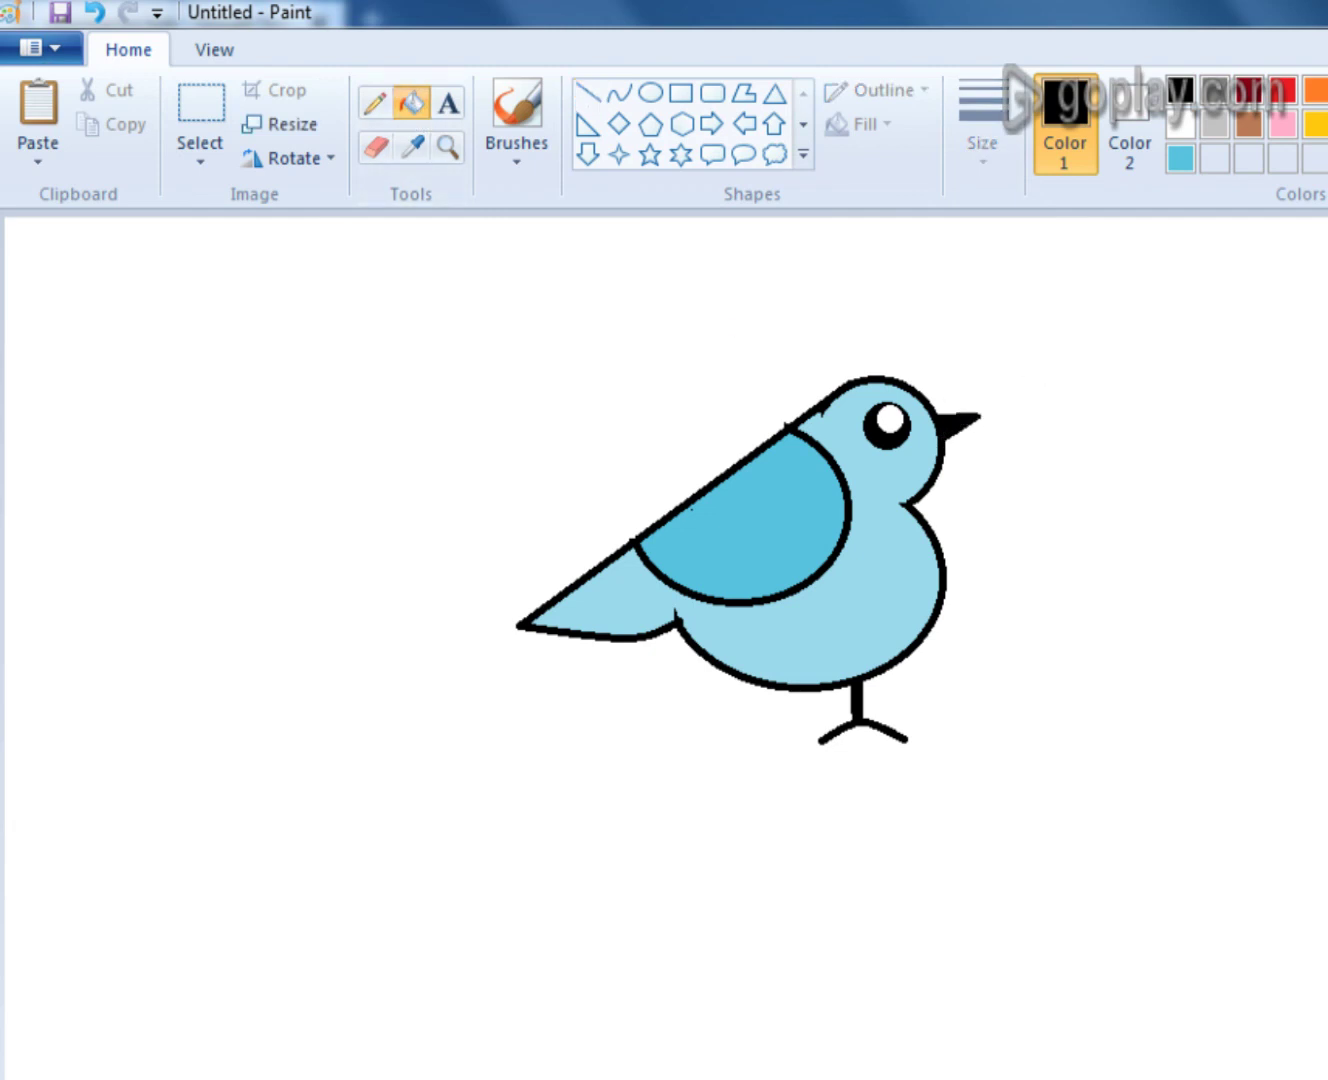